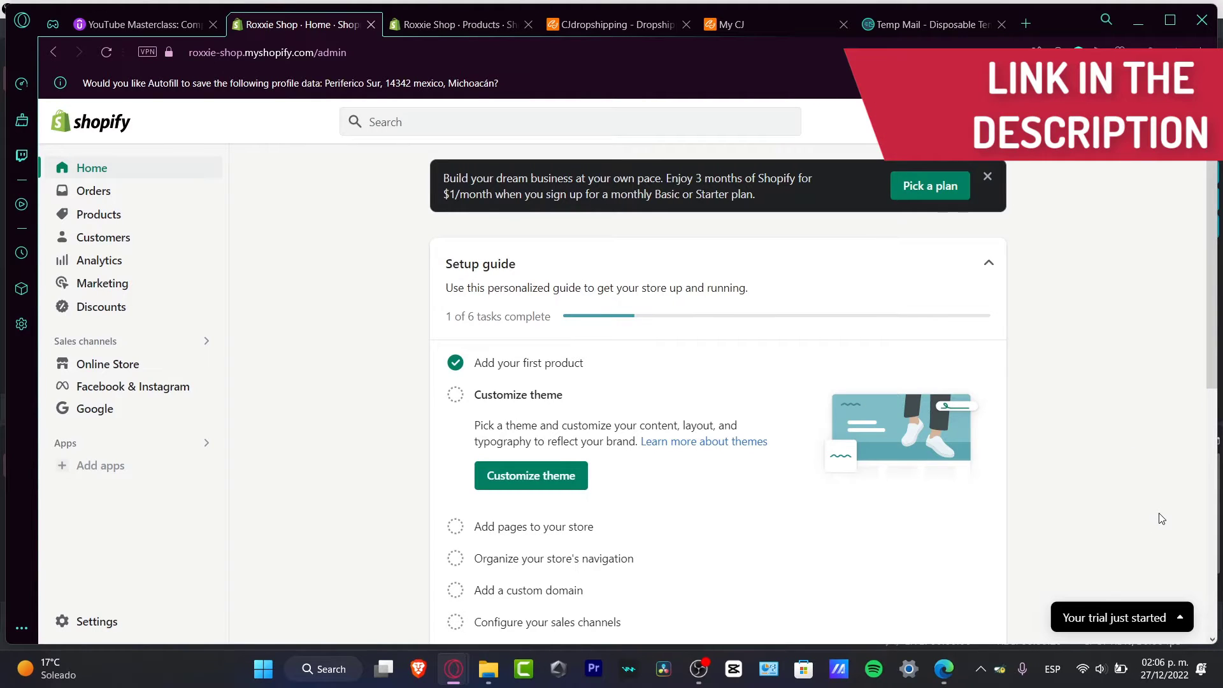
Expand the trial notice, read its 3 months for $1/month offer, and collapse it.
click(1182, 623)
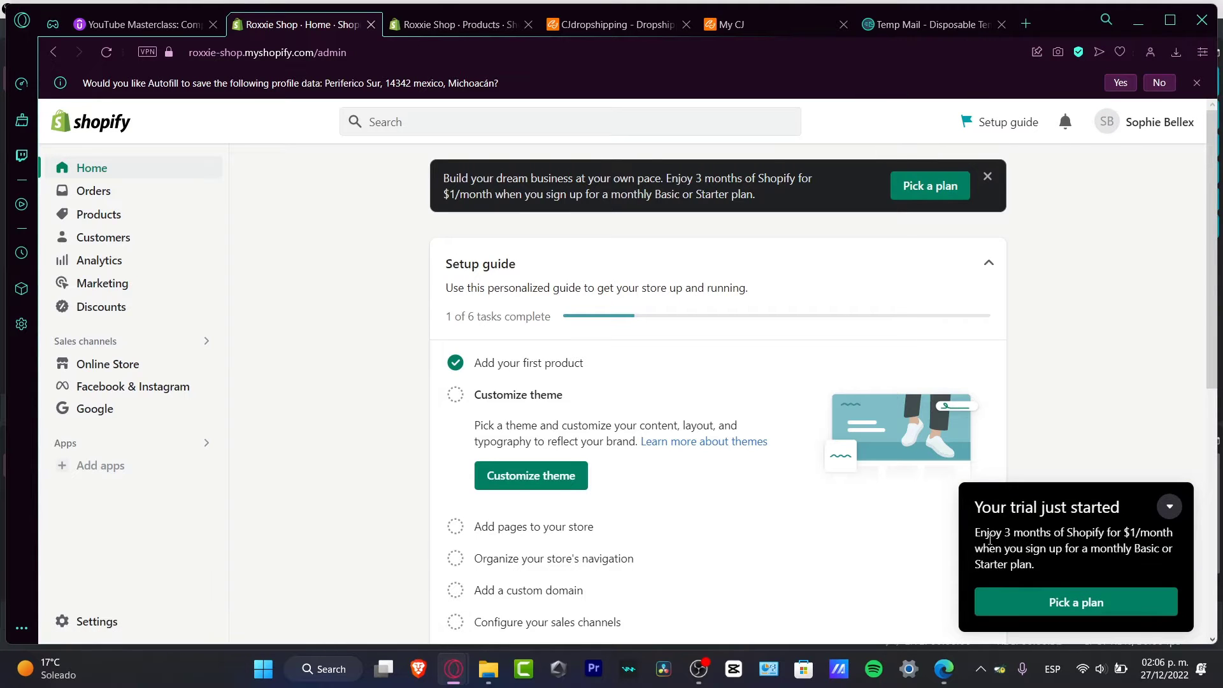
drag(1013, 532, 1157, 534)
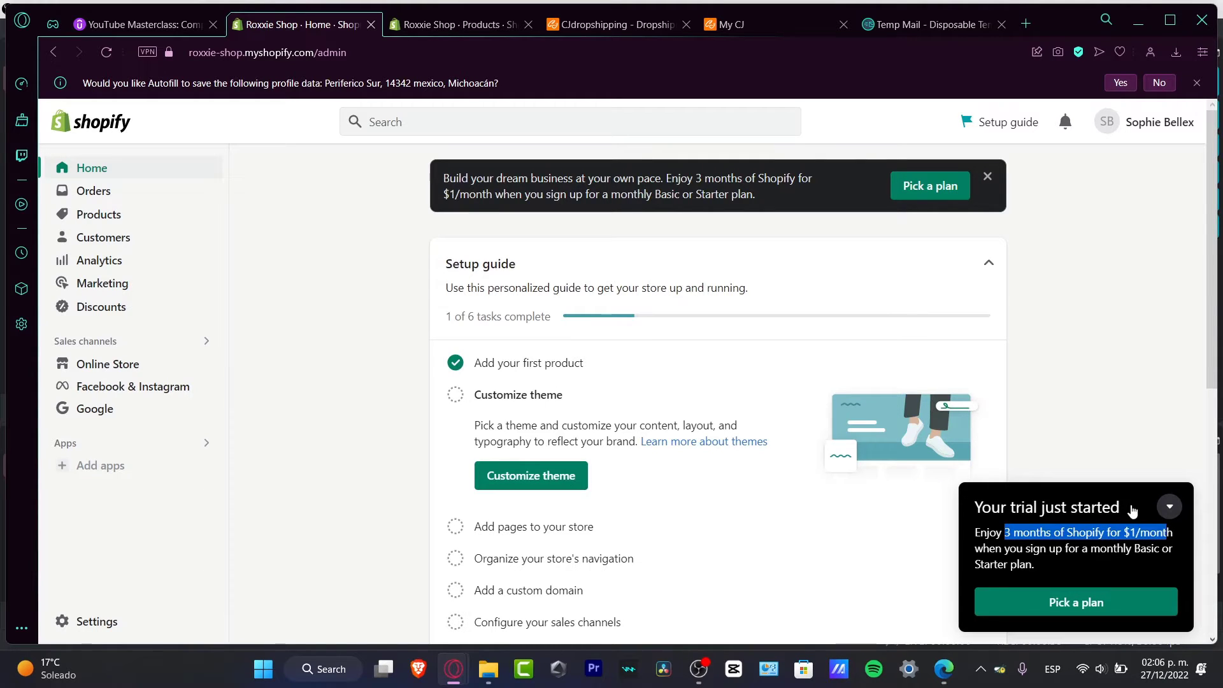
click(1168, 509)
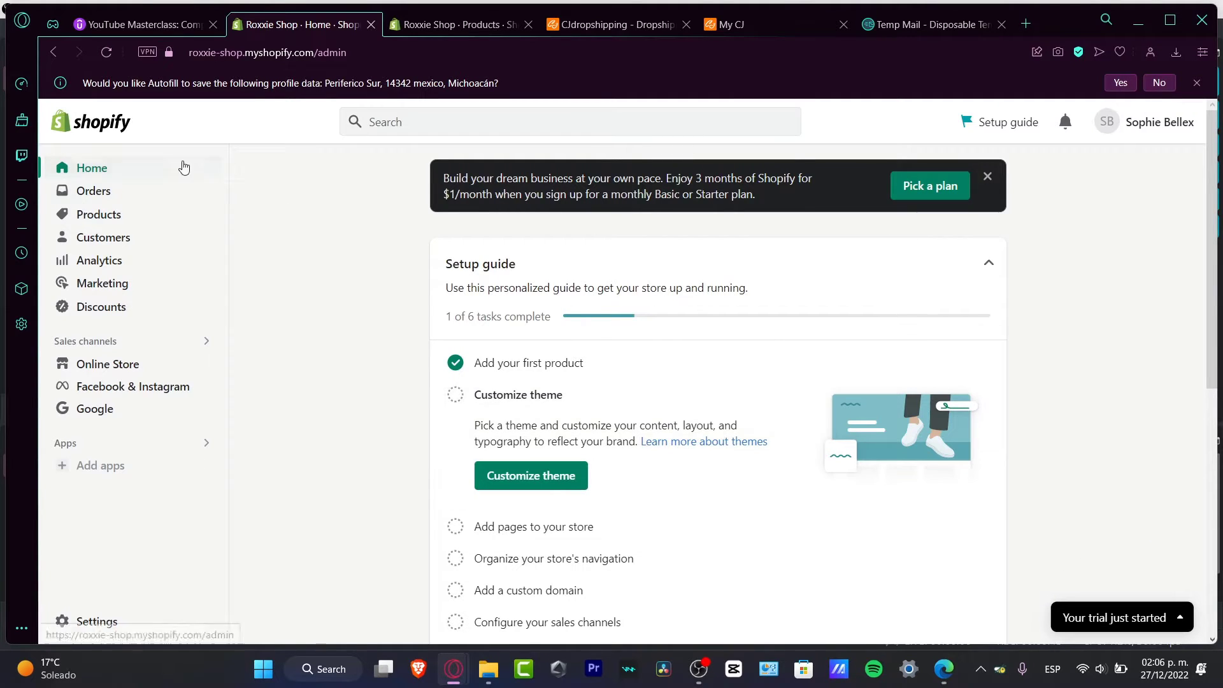
Dismiss the autofill prompt, review the Dawn theme and four products, then go to CJdropshipping.
click(1195, 86)
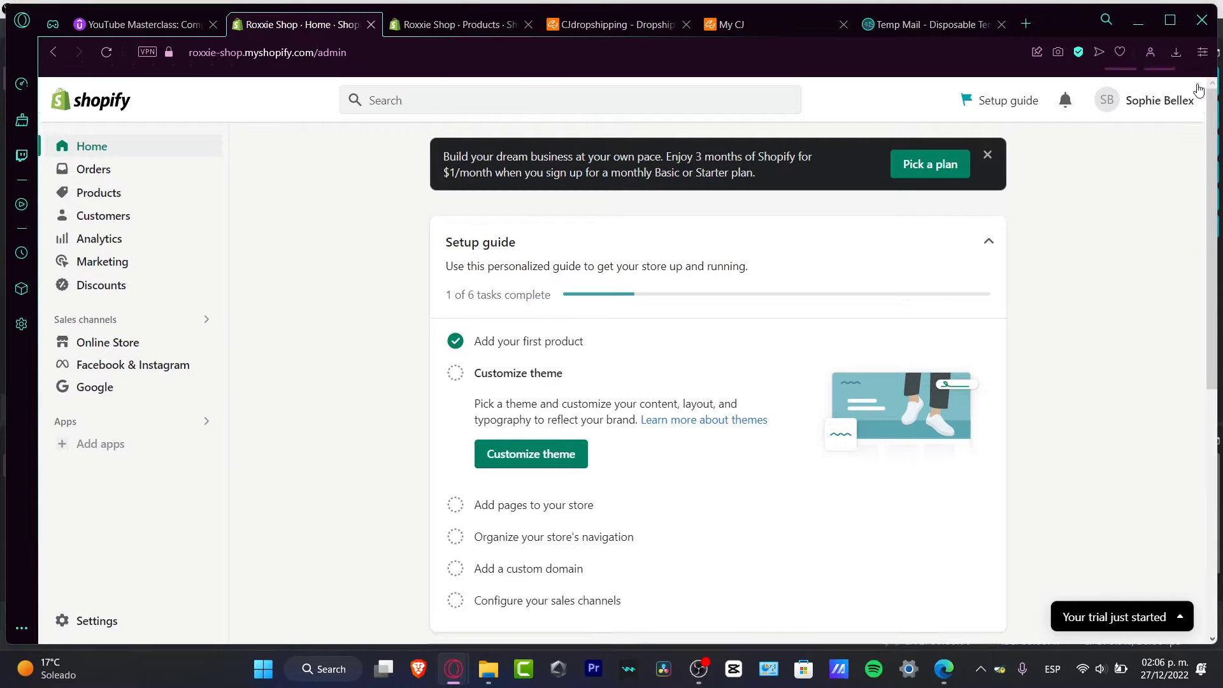
click(140, 337)
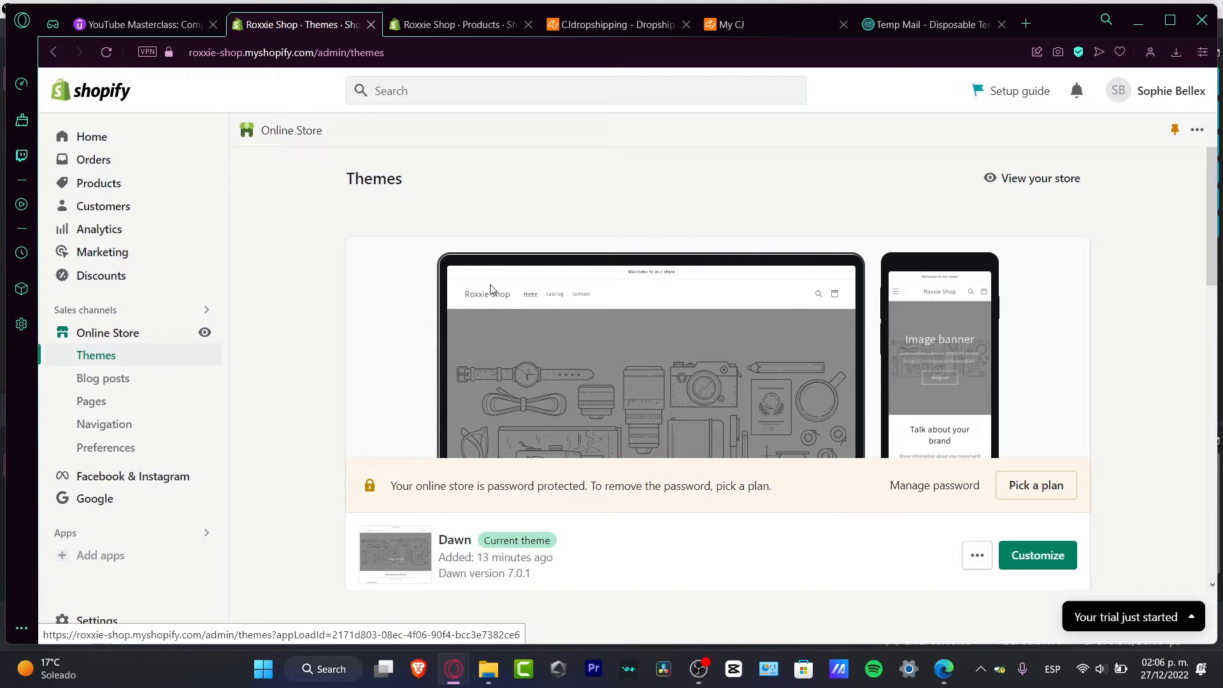
click(128, 190)
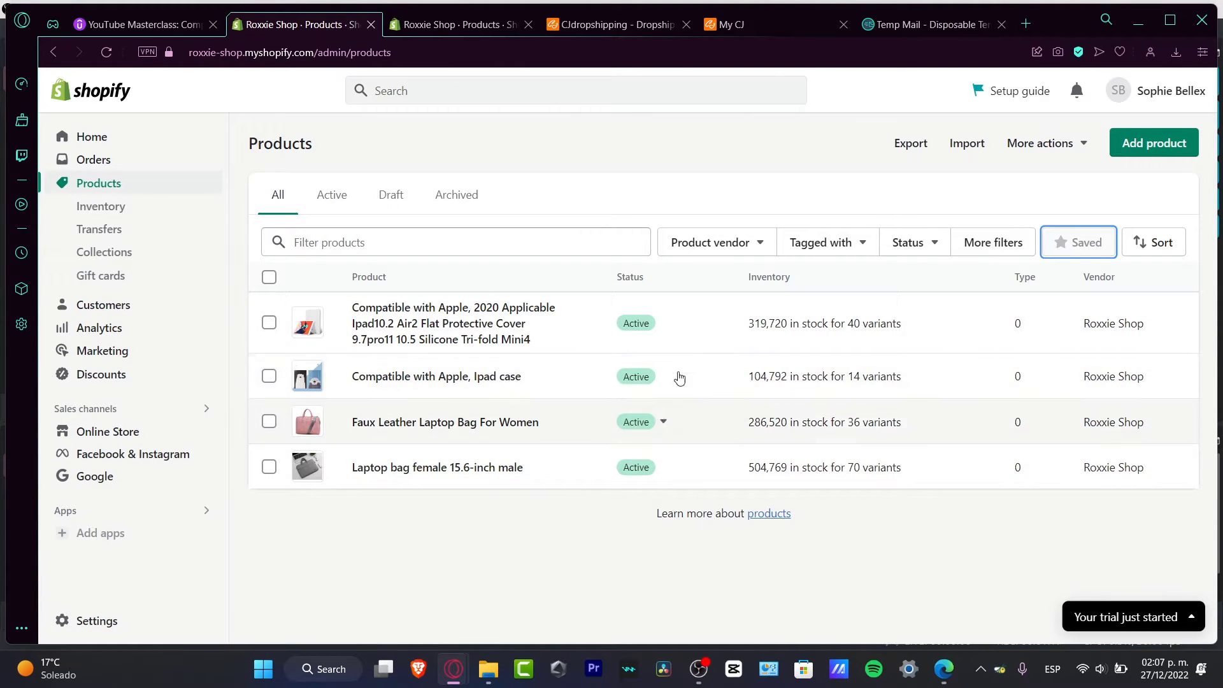
click(629, 25)
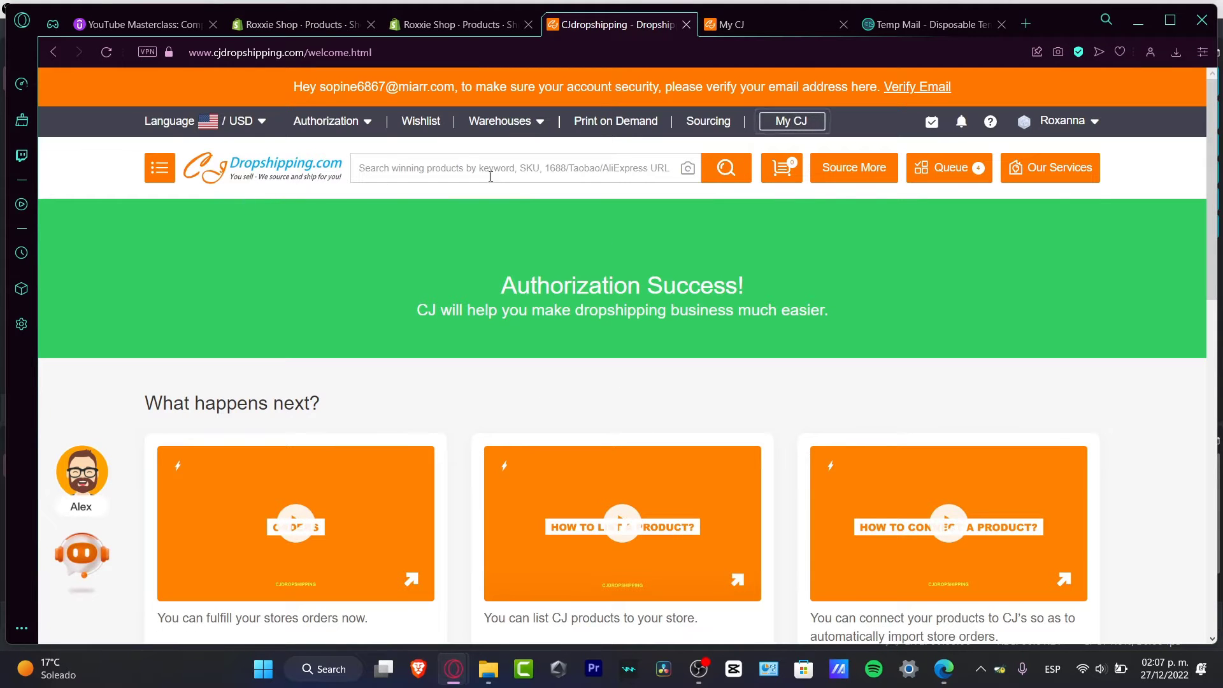
Check the four Listed products under My CJ, then return to the Shopify products page.
click(783, 25)
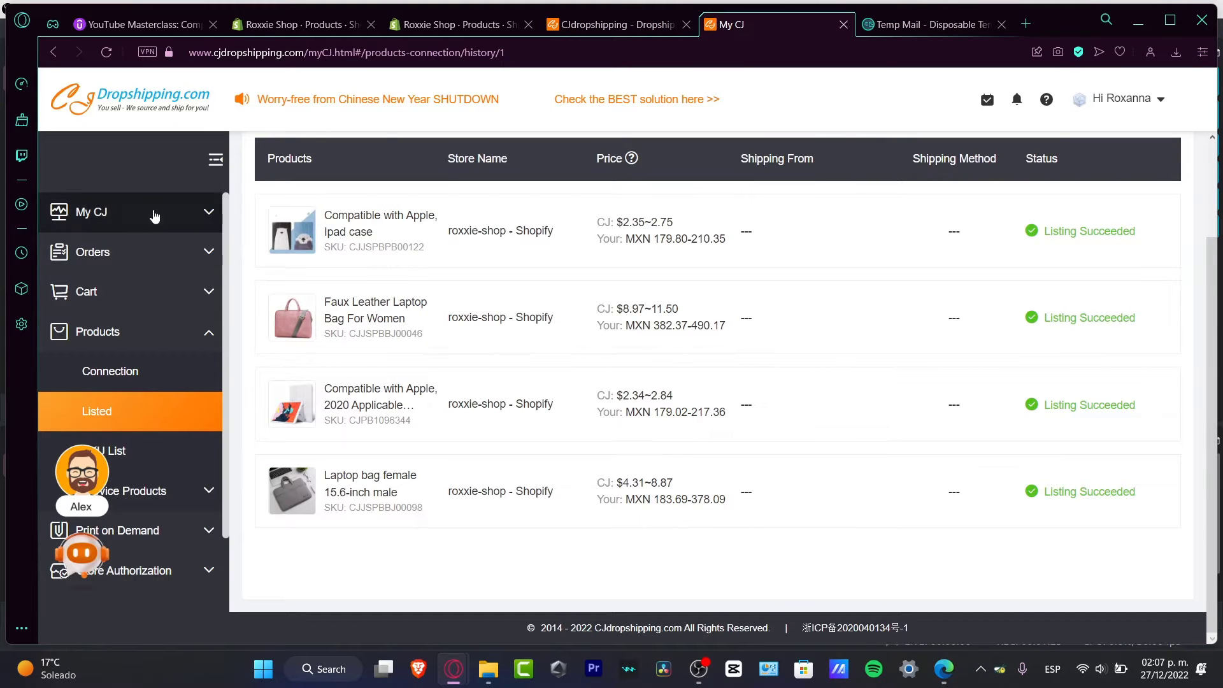
click(182, 220)
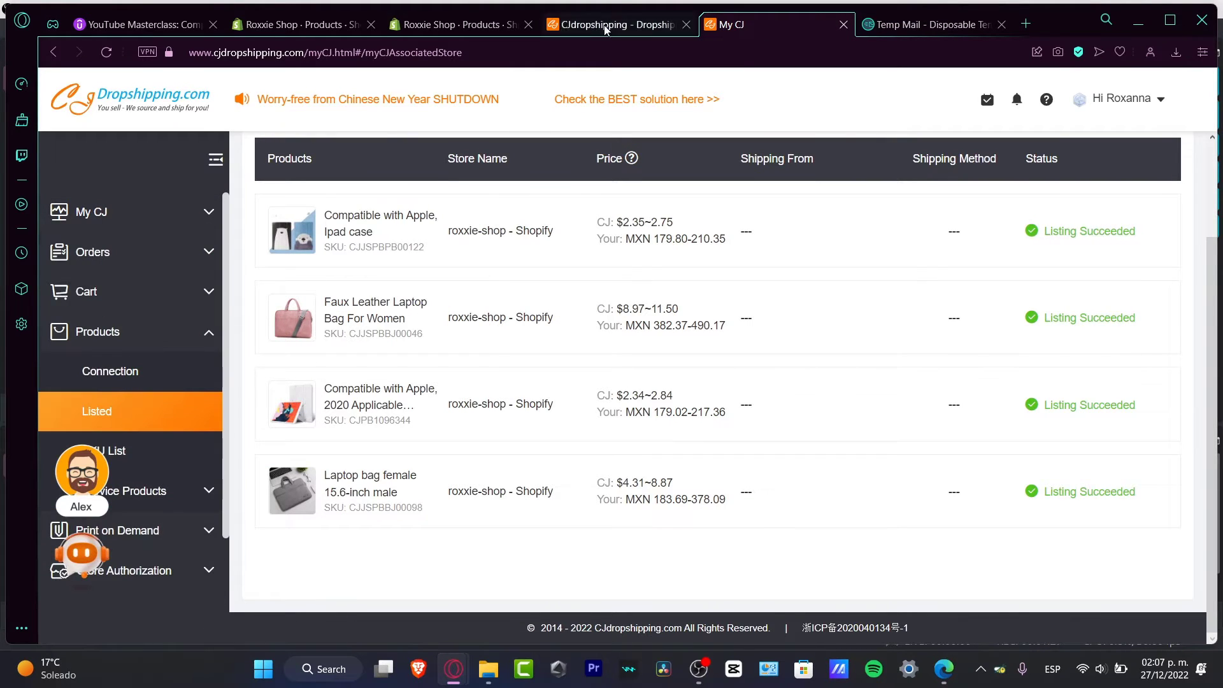
click(467, 26)
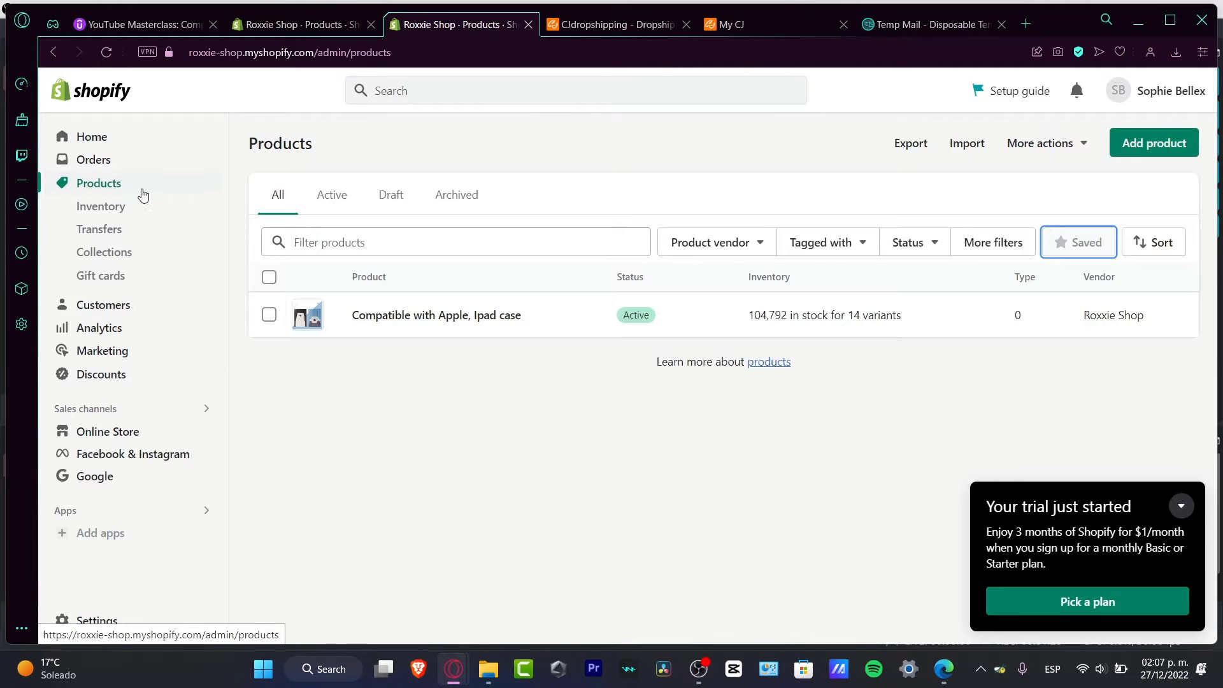
View the empty Orders page and collapse the 'Your trial just started' notice.
click(125, 168)
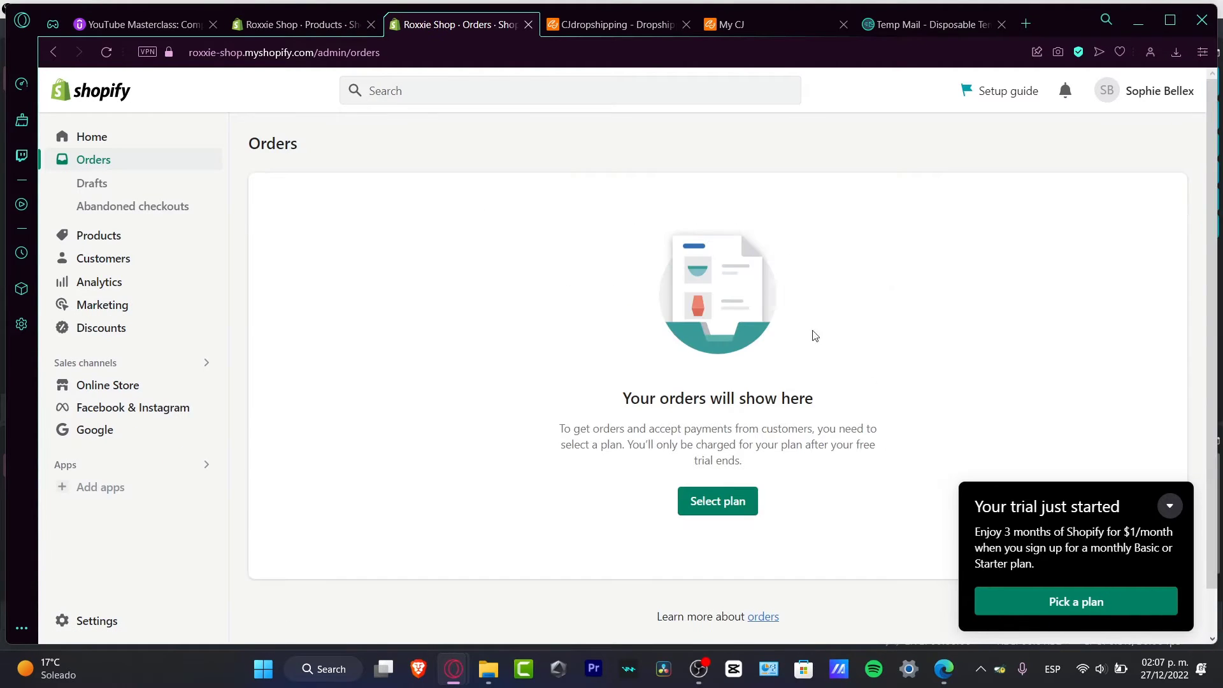
click(1170, 506)
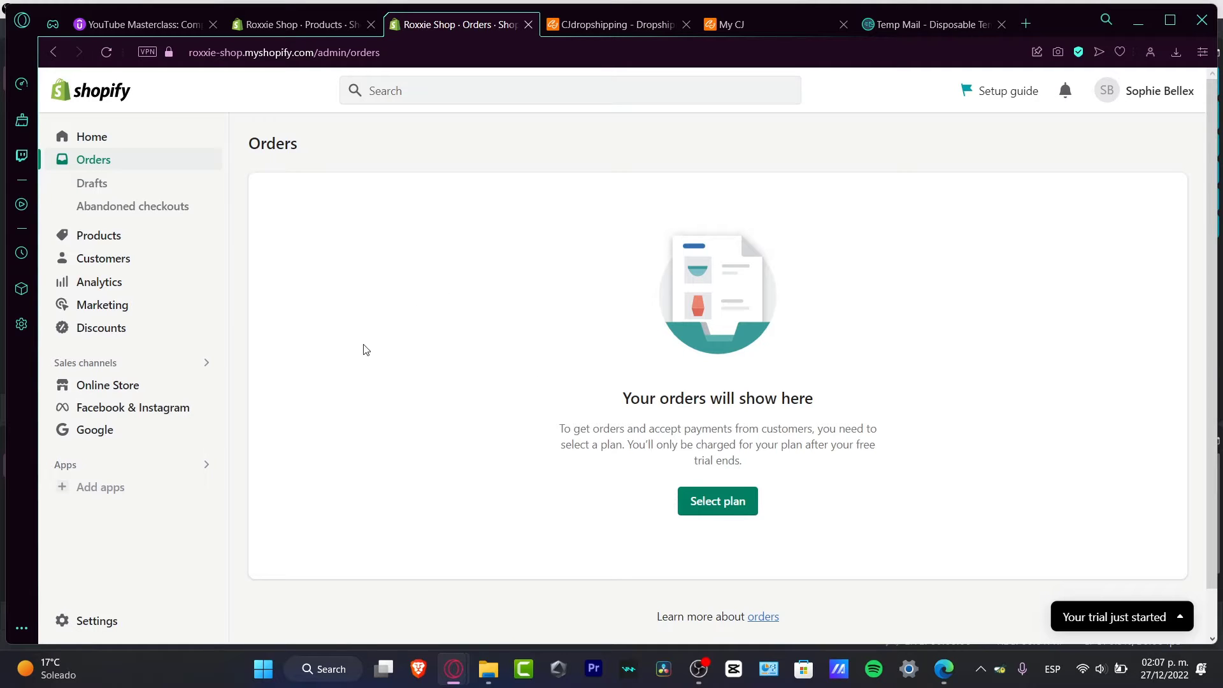
From Apps, open the Picked for you recommendations and launch the Shopify App Store.
click(168, 466)
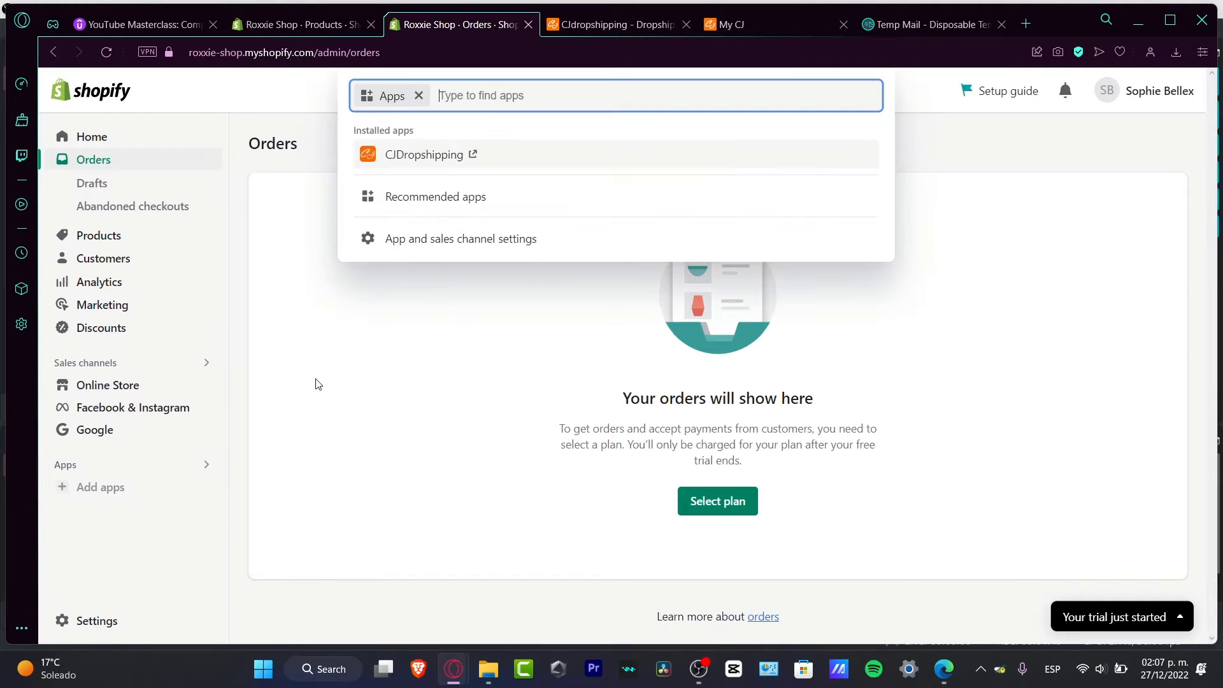
key(Down)
key(Down)
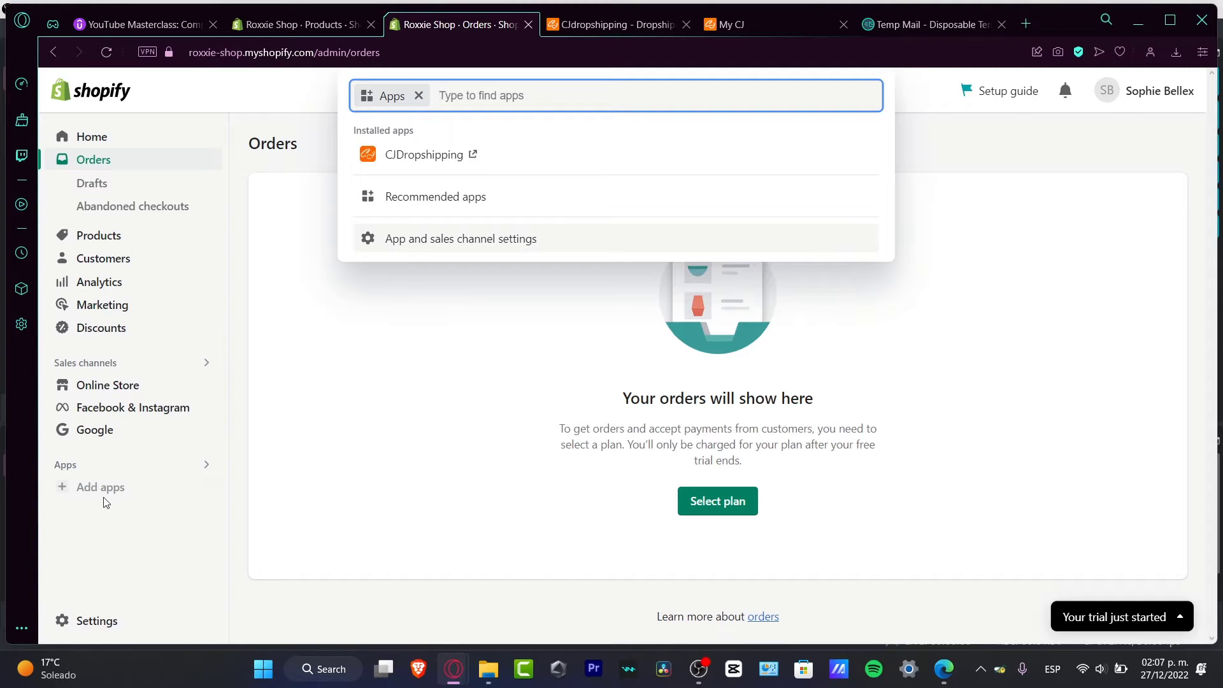
click(87, 487)
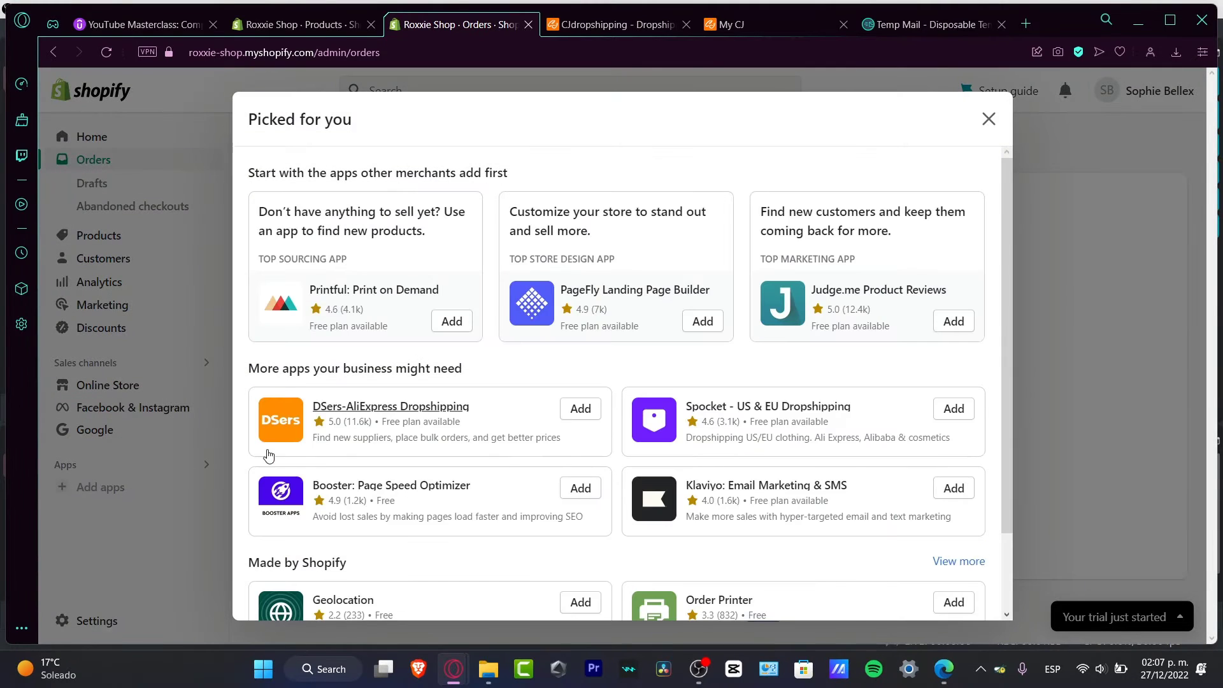
scroll(708, 319, down, 2)
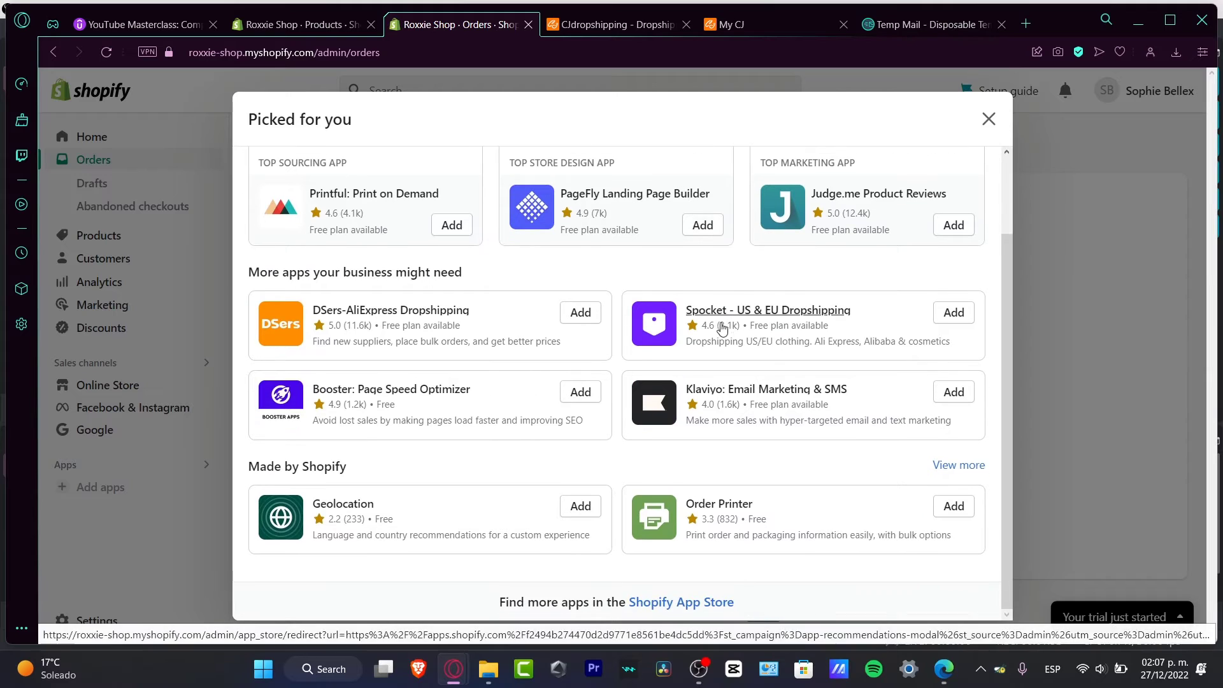
click(708, 603)
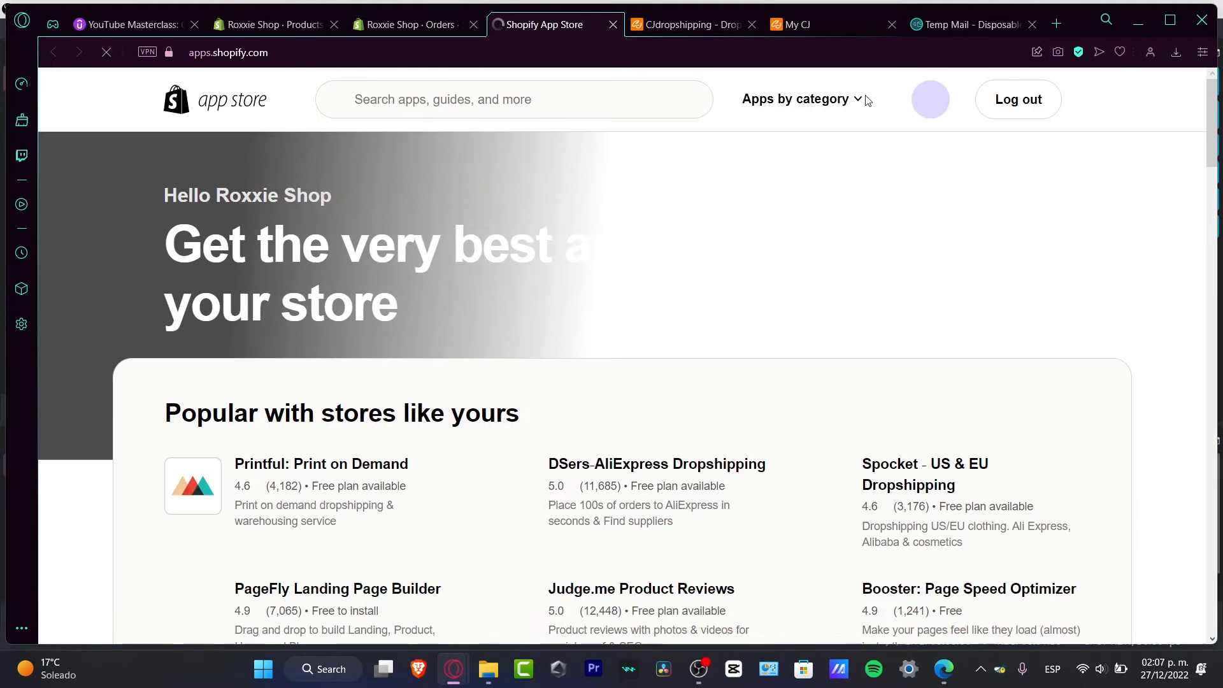
Search the App Store for 'order tracking' and browse the 1,147 results.
click(555, 104)
text(or)
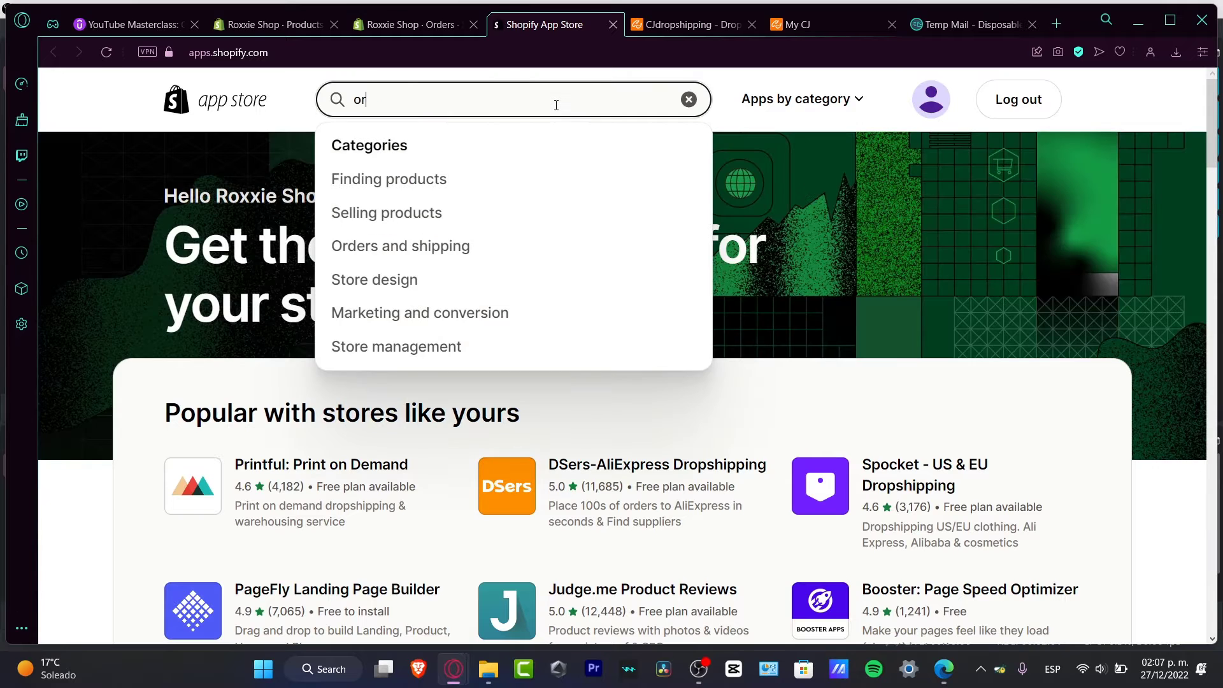
text(der tracking)
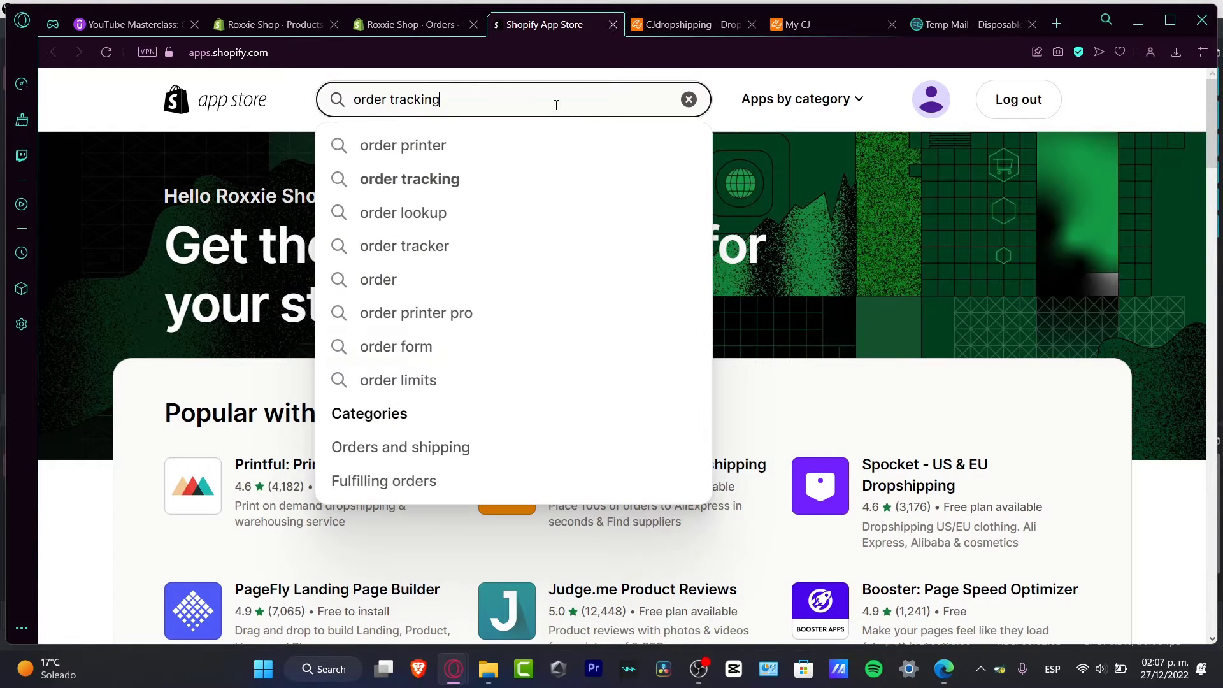
key(Return)
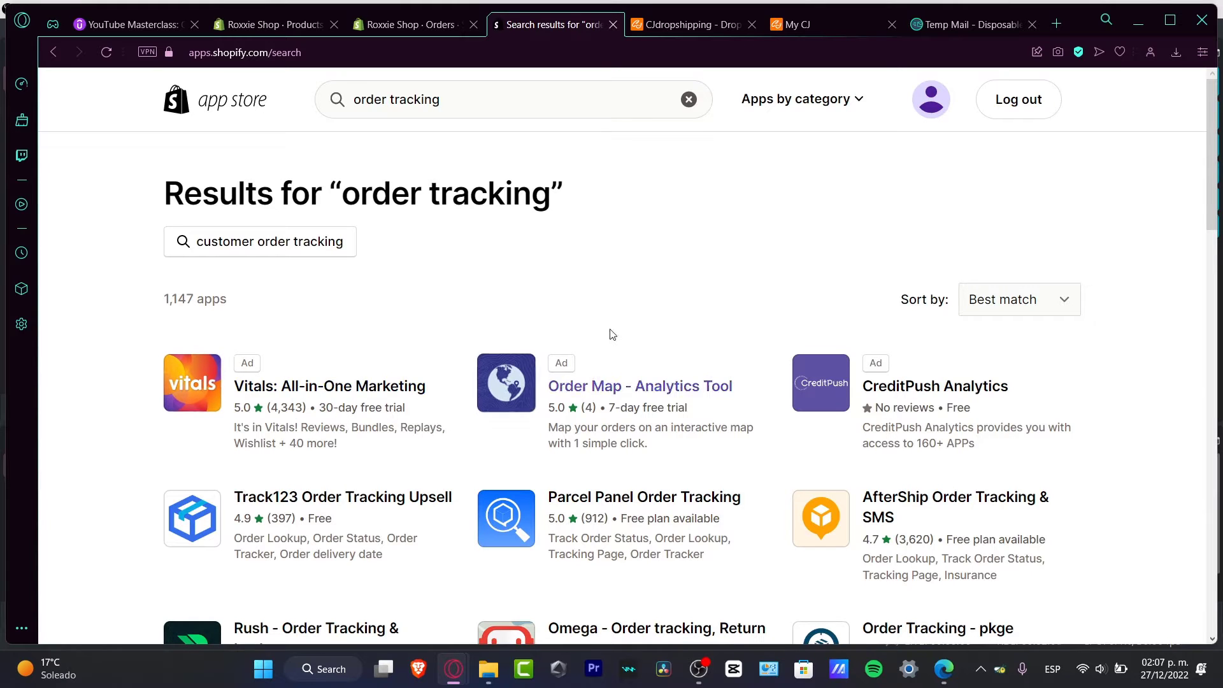
scroll(1130, 431, down, 3)
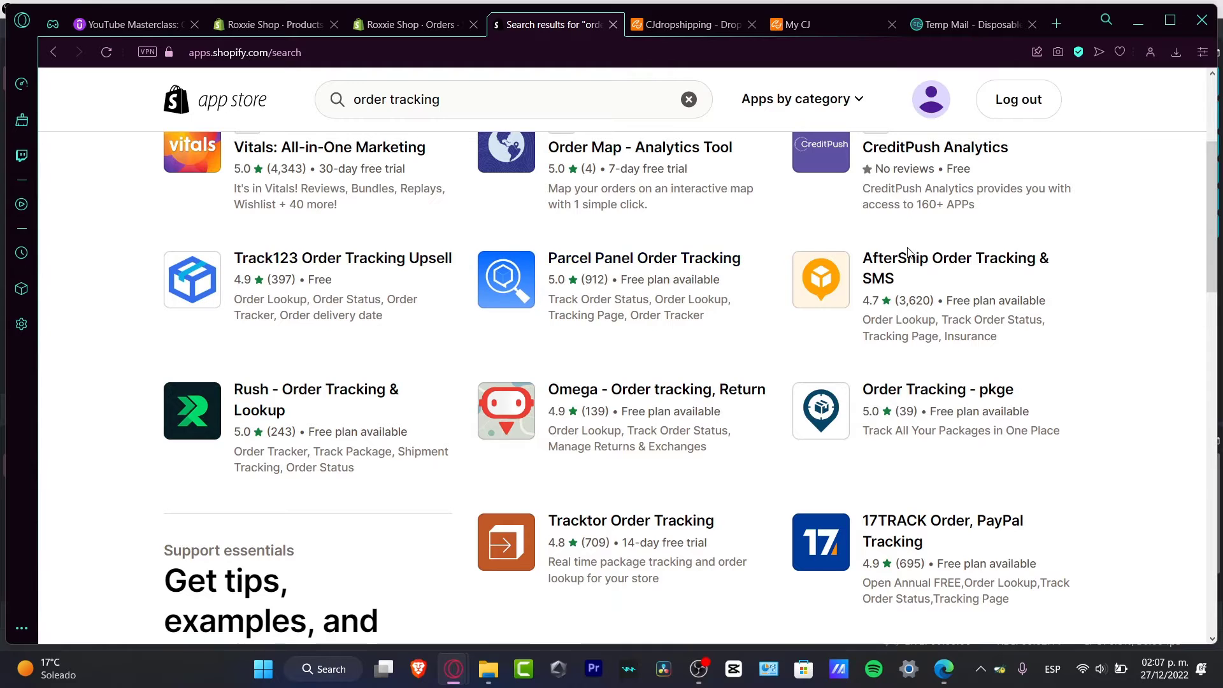
scroll(322, 250, up, 3)
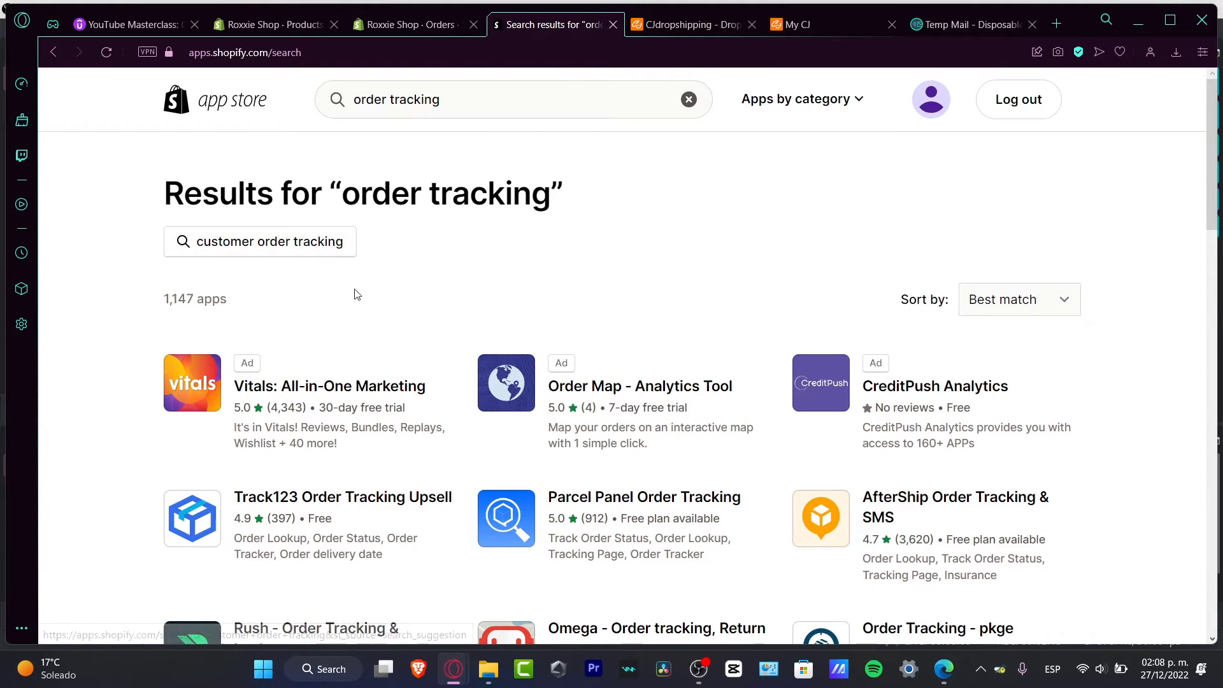
click(912, 507)
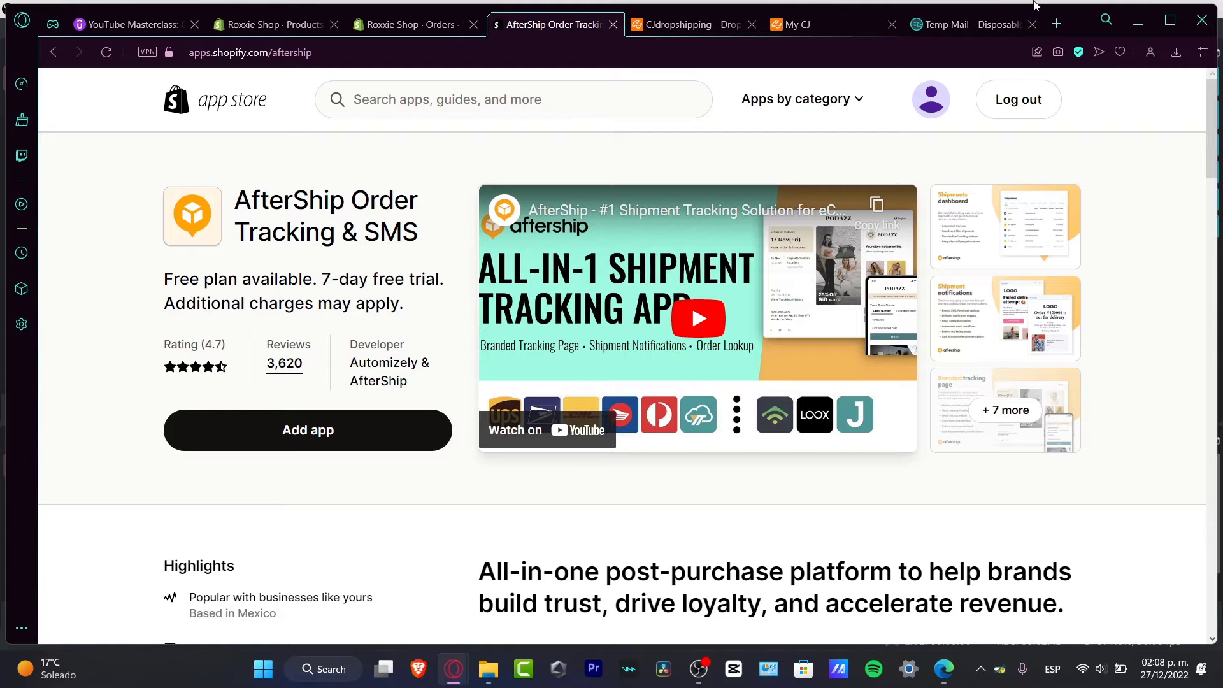
click(1038, 234)
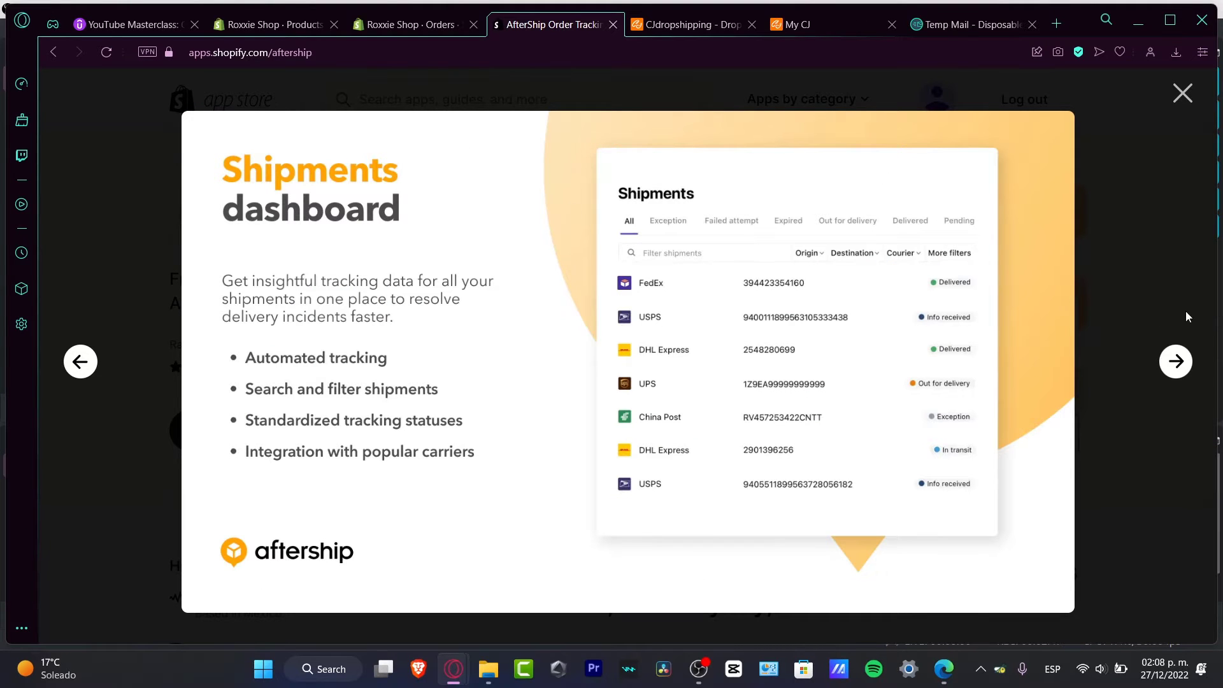
click(1195, 362)
click(1060, 331)
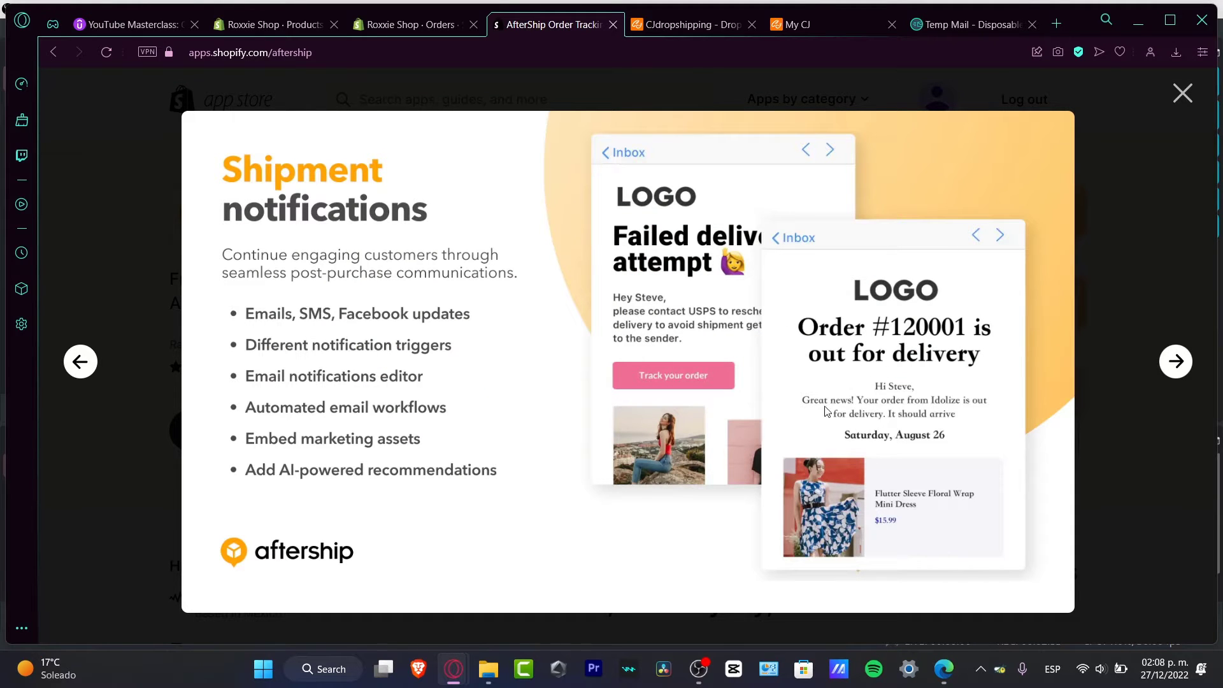
click(1177, 372)
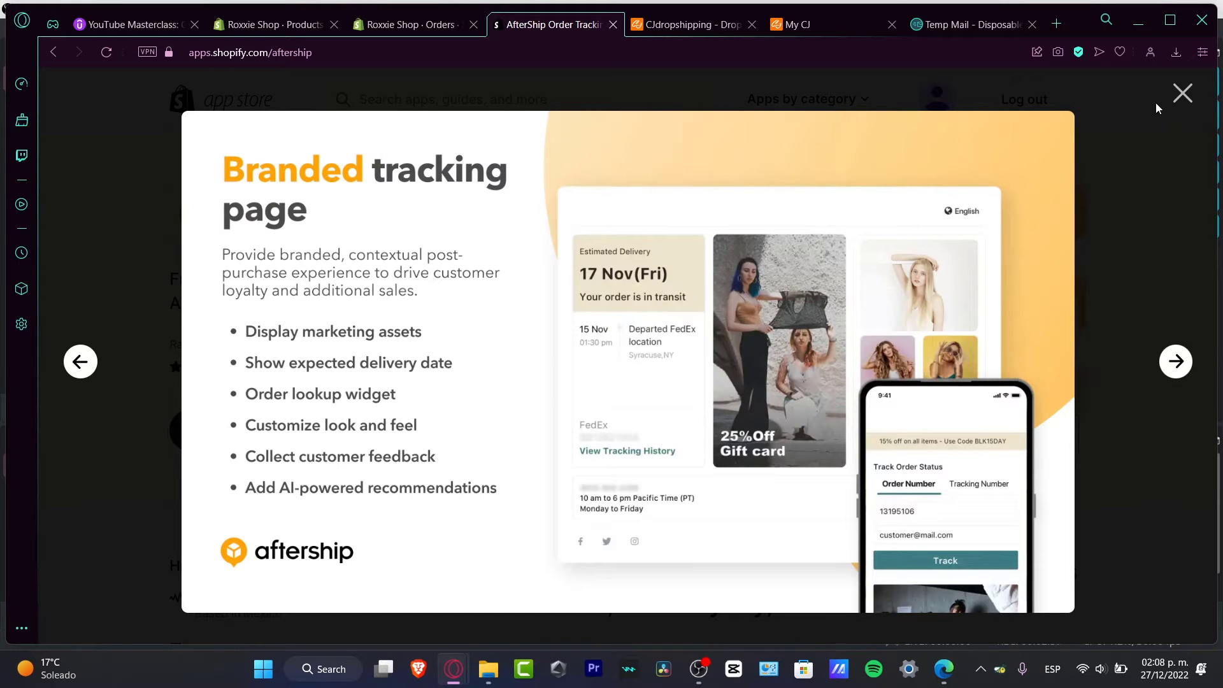
click(1182, 94)
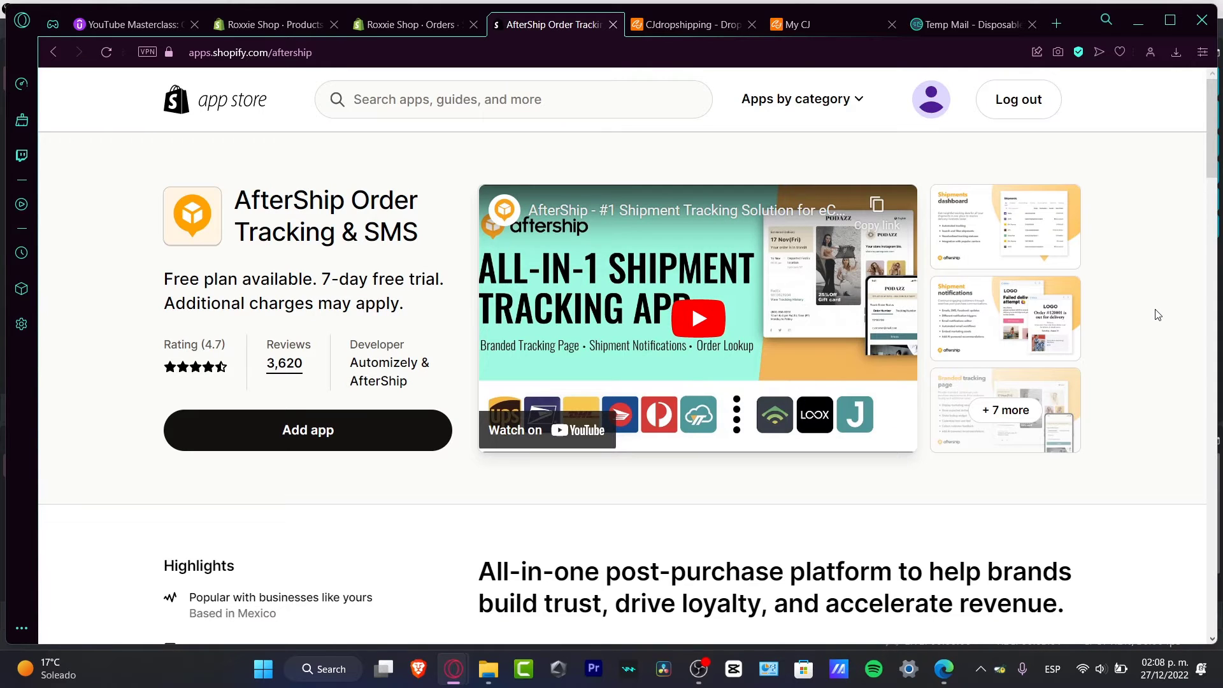
Return to the Roxxie Shop admin, close 'Picked for you', and open Online Store.
click(443, 25)
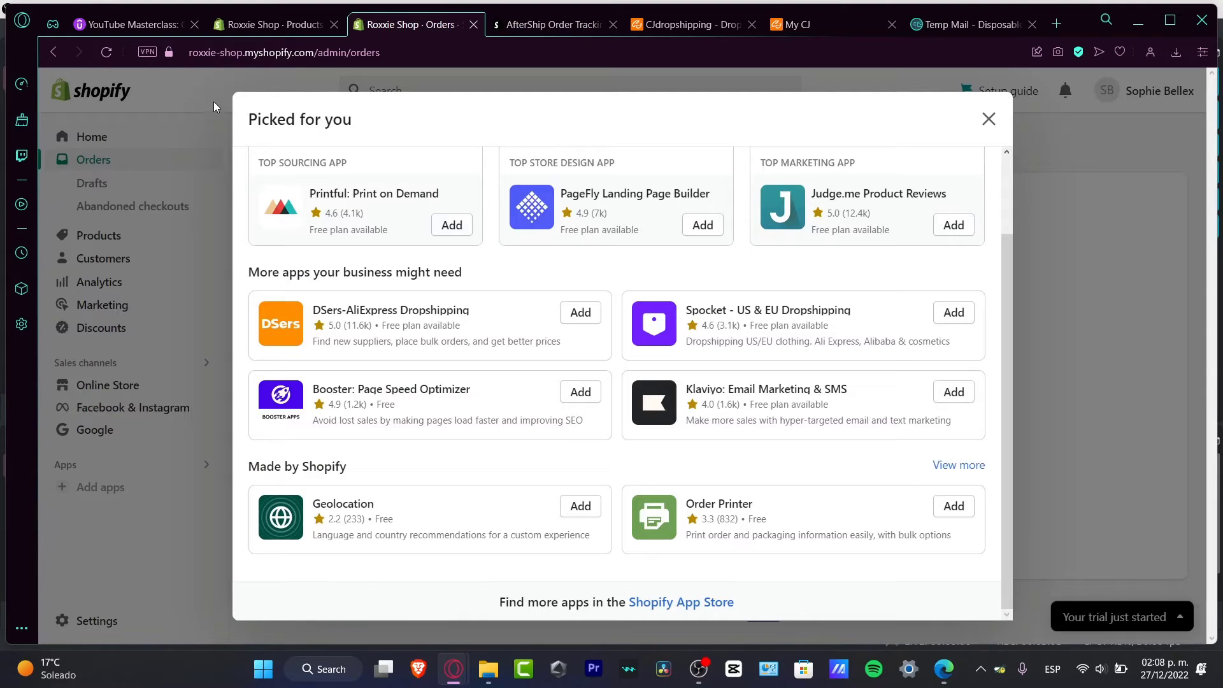
click(988, 119)
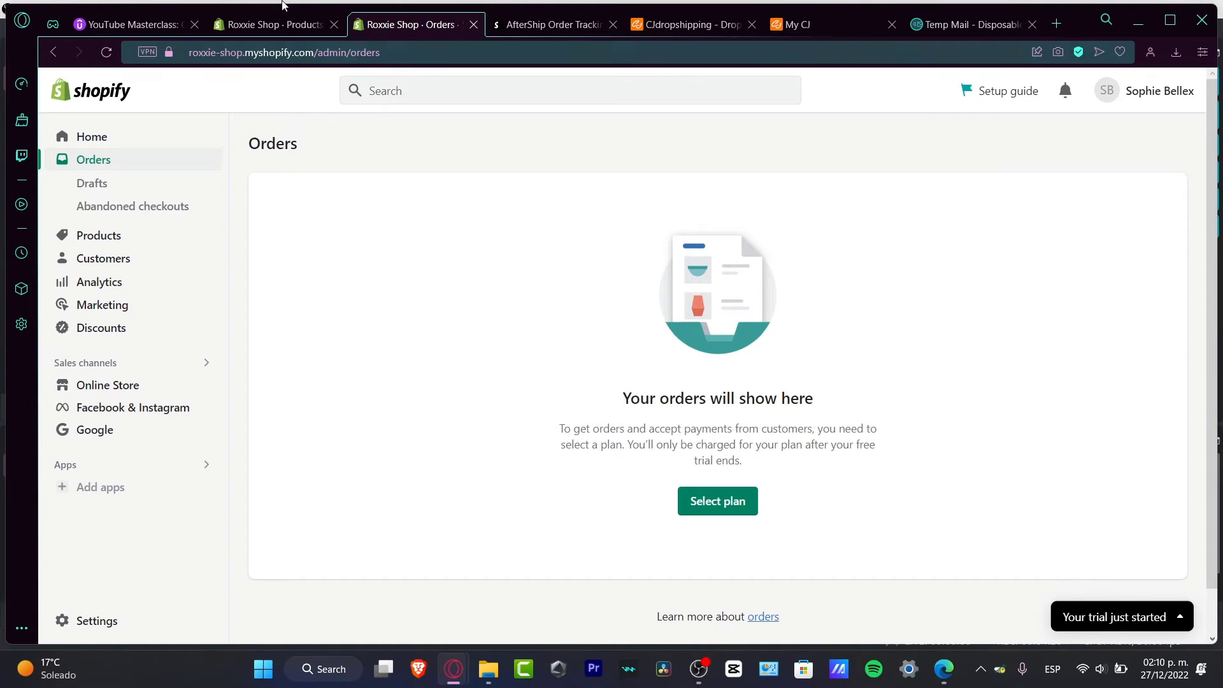
click(134, 389)
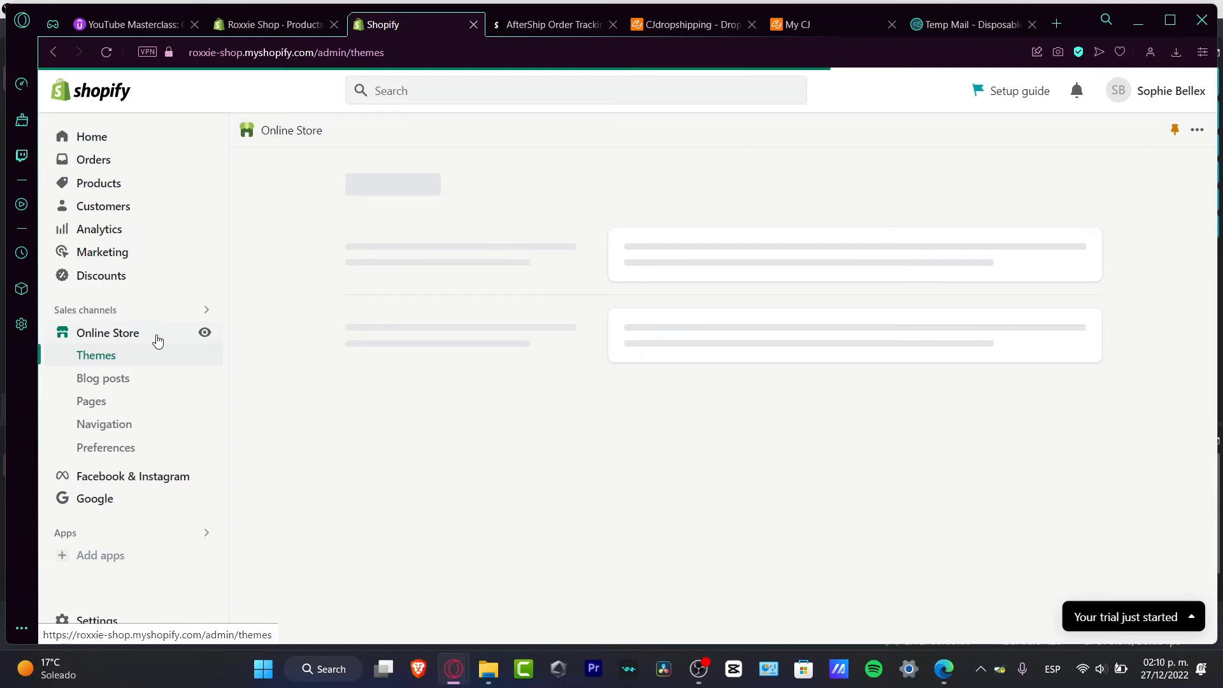
Add a new page titled 'Track your order' with its content editor in HTML mode.
click(125, 405)
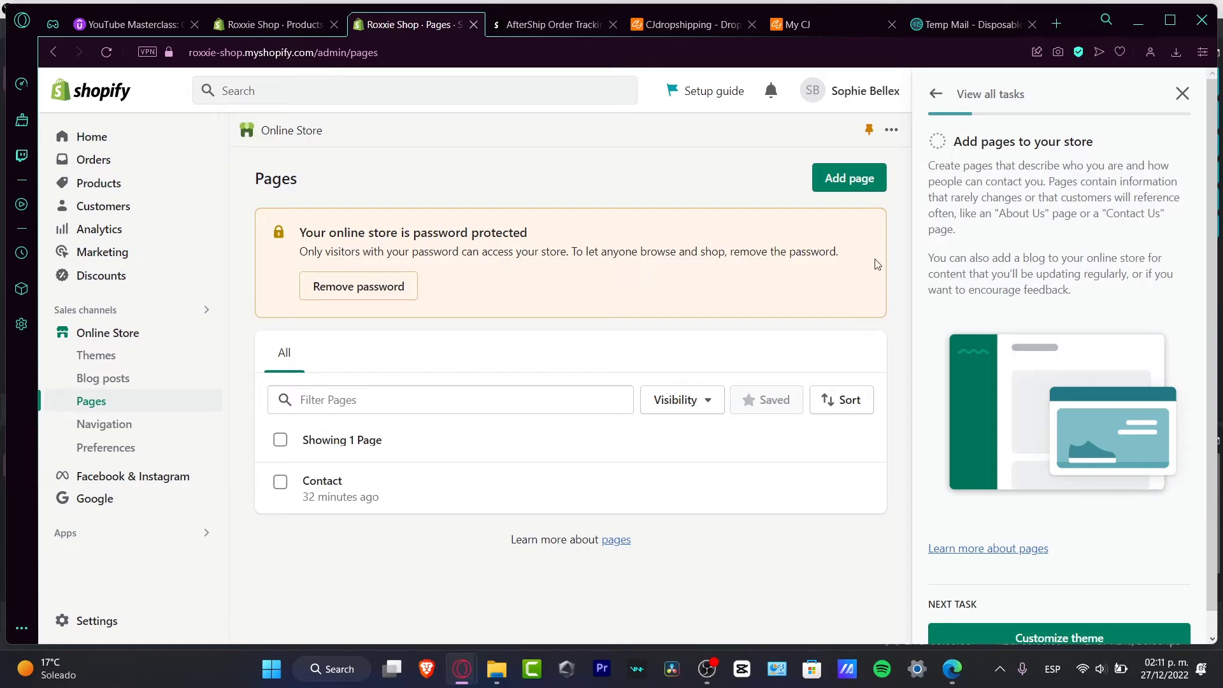
click(852, 179)
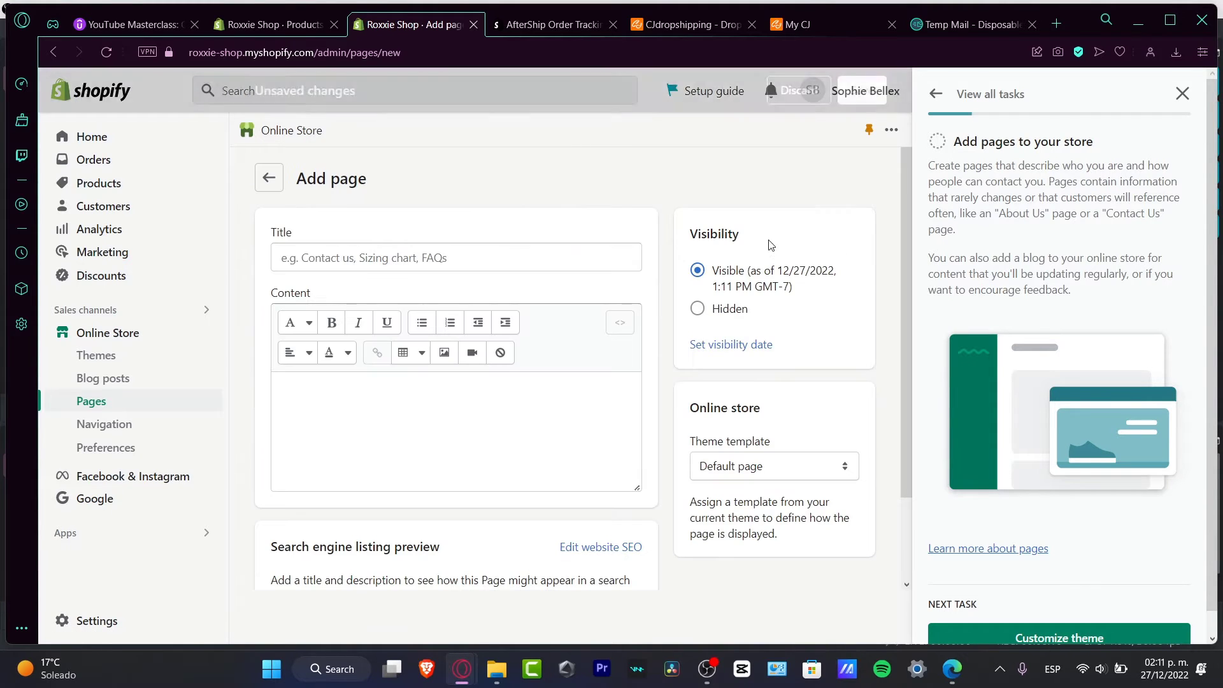
click(411, 262)
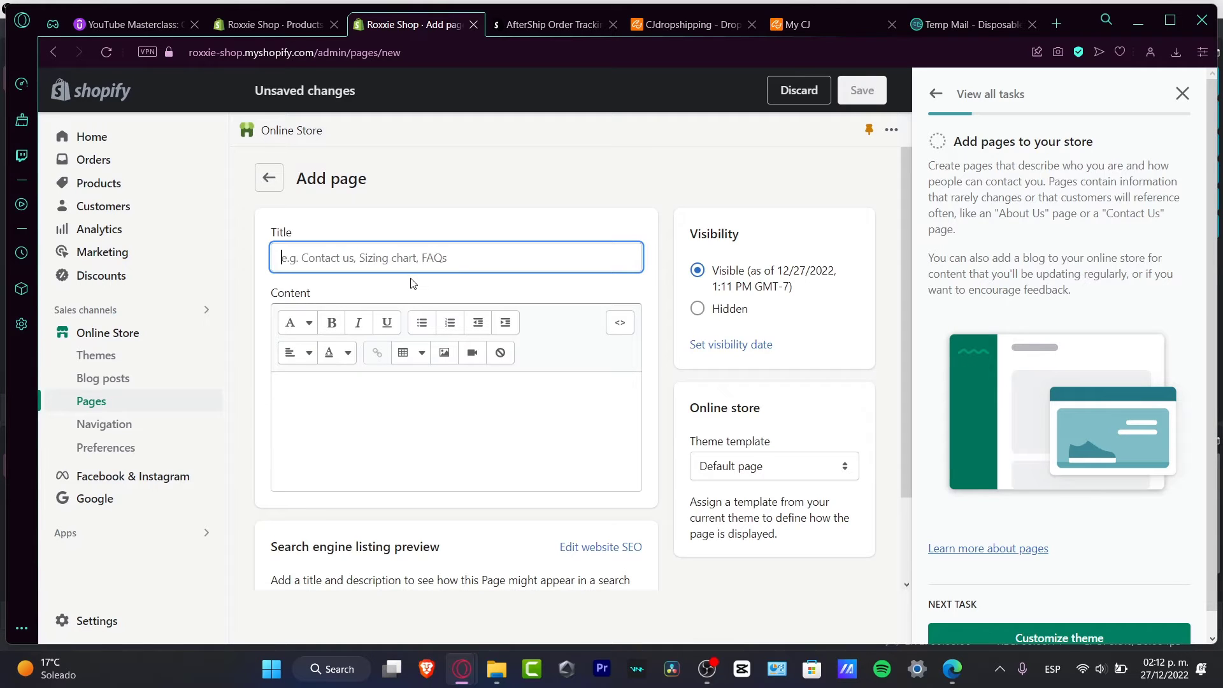
text(TR)
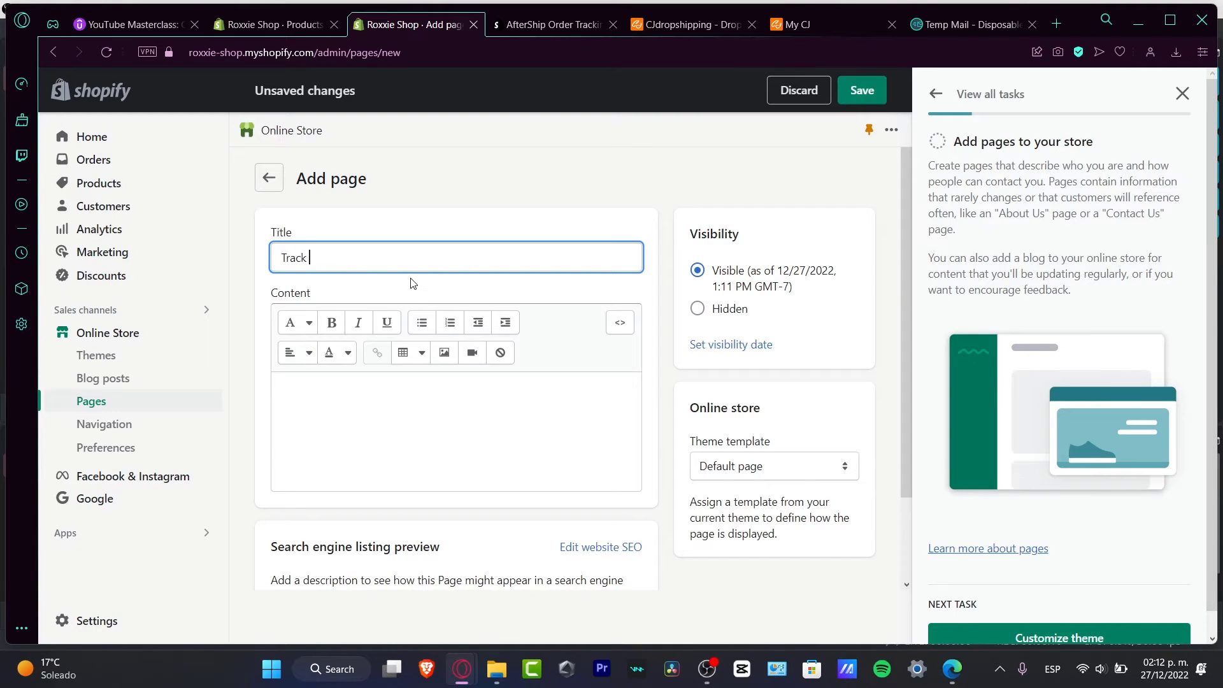
text(ack your order)
click(413, 283)
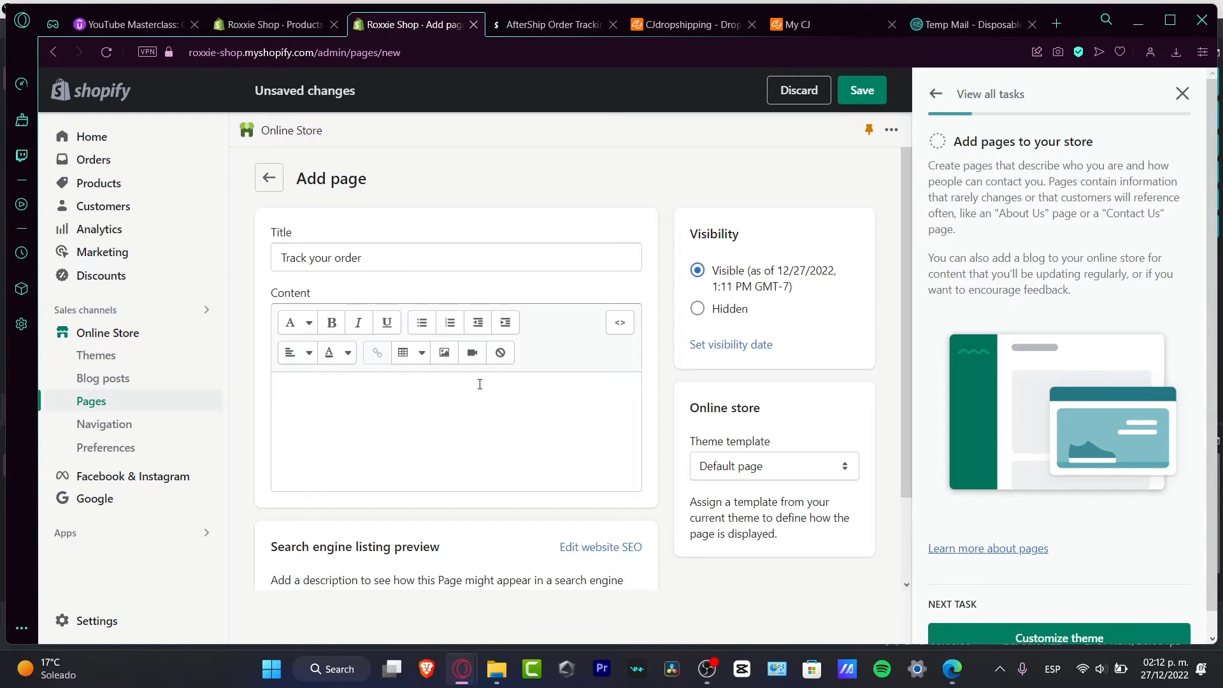
click(622, 326)
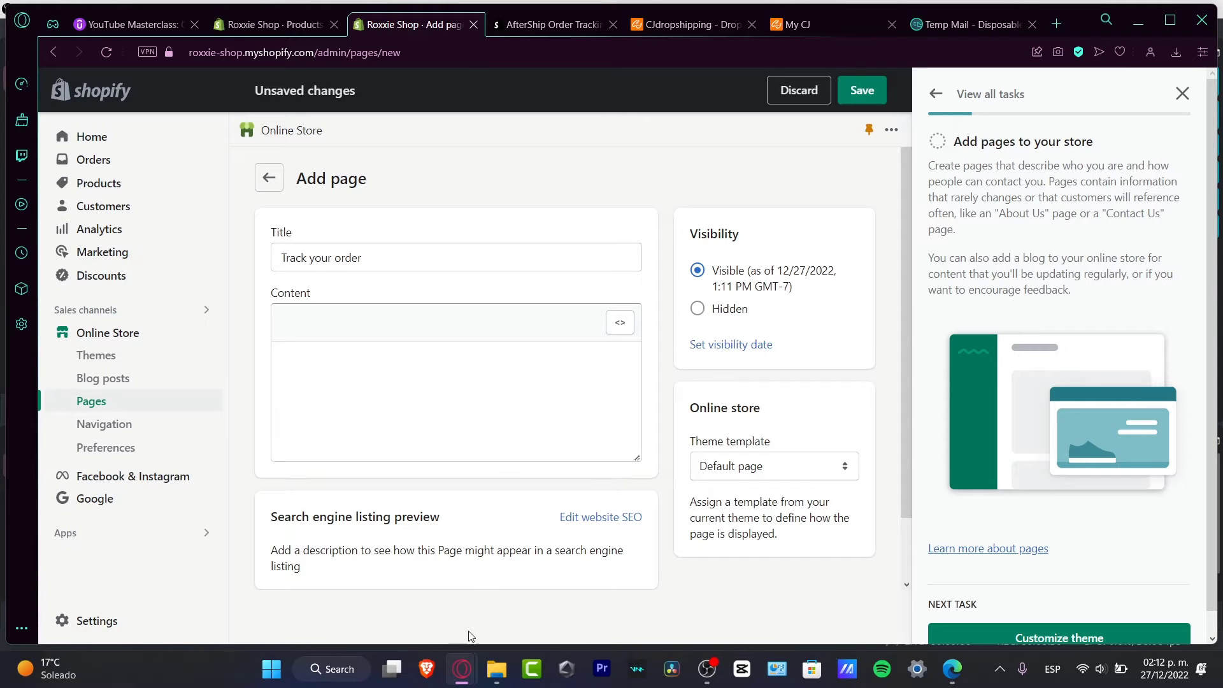
Select all the 17track tracking code in the 'Copy of Track Your Order Code' doc.
mouse_move(457, 677)
click(510, 586)
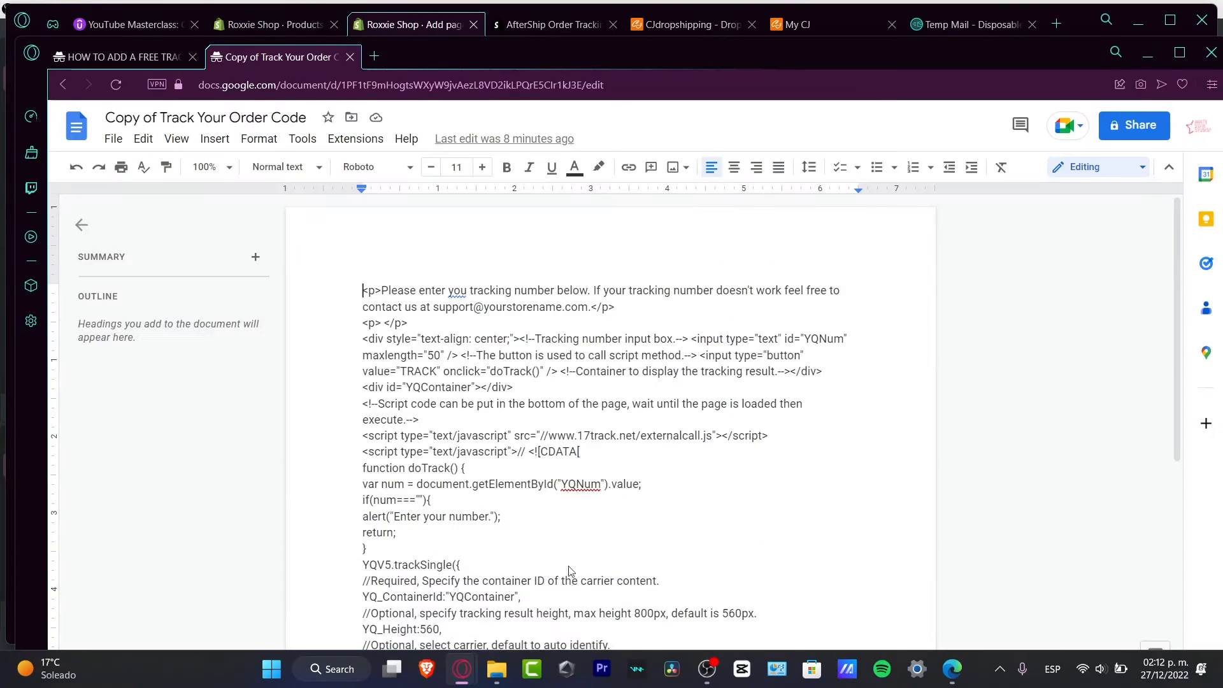
mouse_move(688, 61)
mouse_down()
mouse_move(684, 43)
mouse_move(685, 60)
mouse_up()
scroll(725, 397, down, 6)
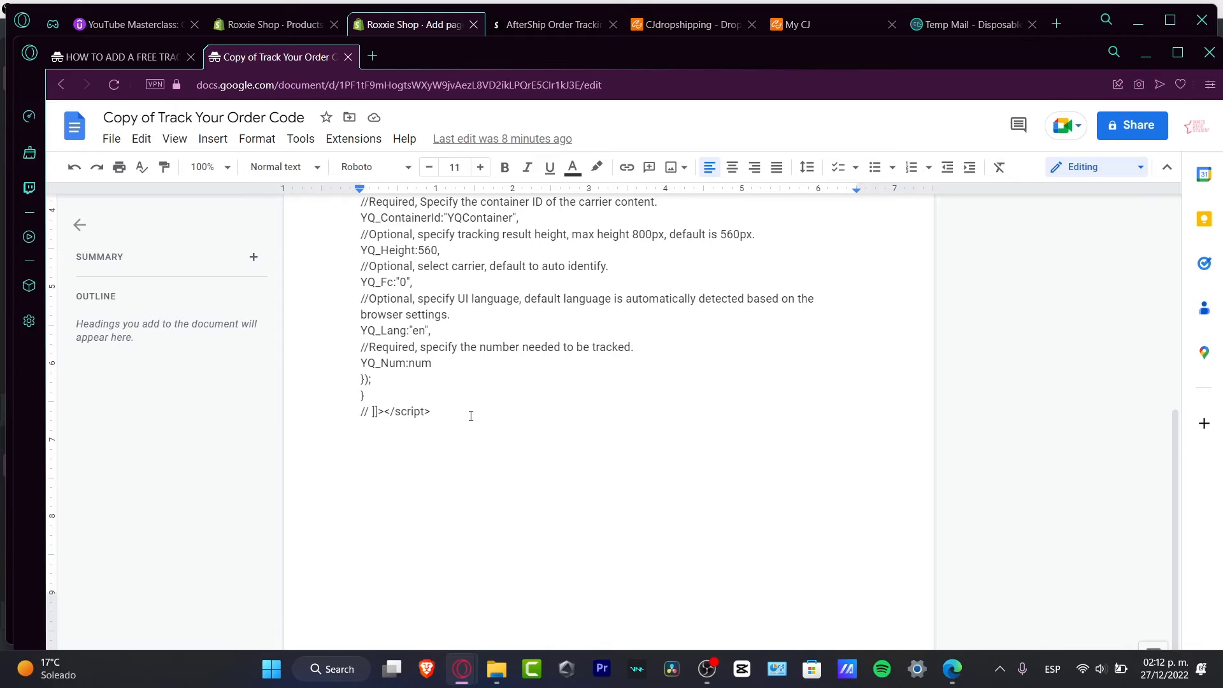
key(ctrl+Home)
scroll(472, 416, down, 6)
scroll(473, 416, up, 6)
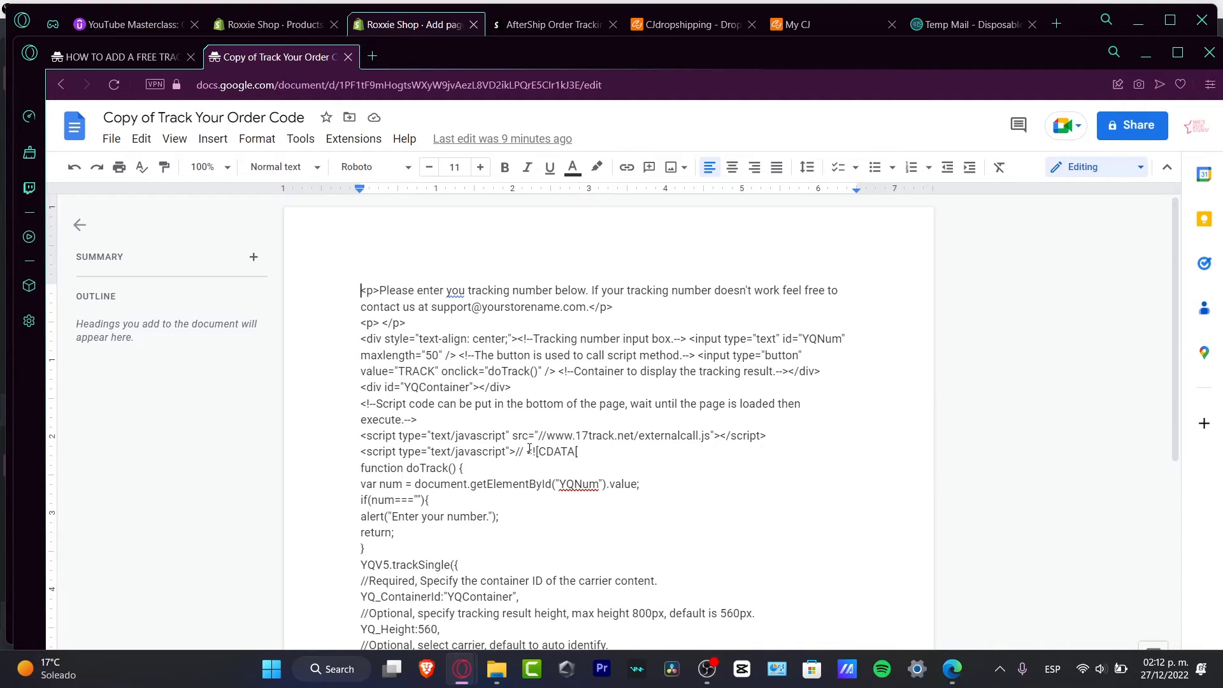
scroll(535, 452, down, 6)
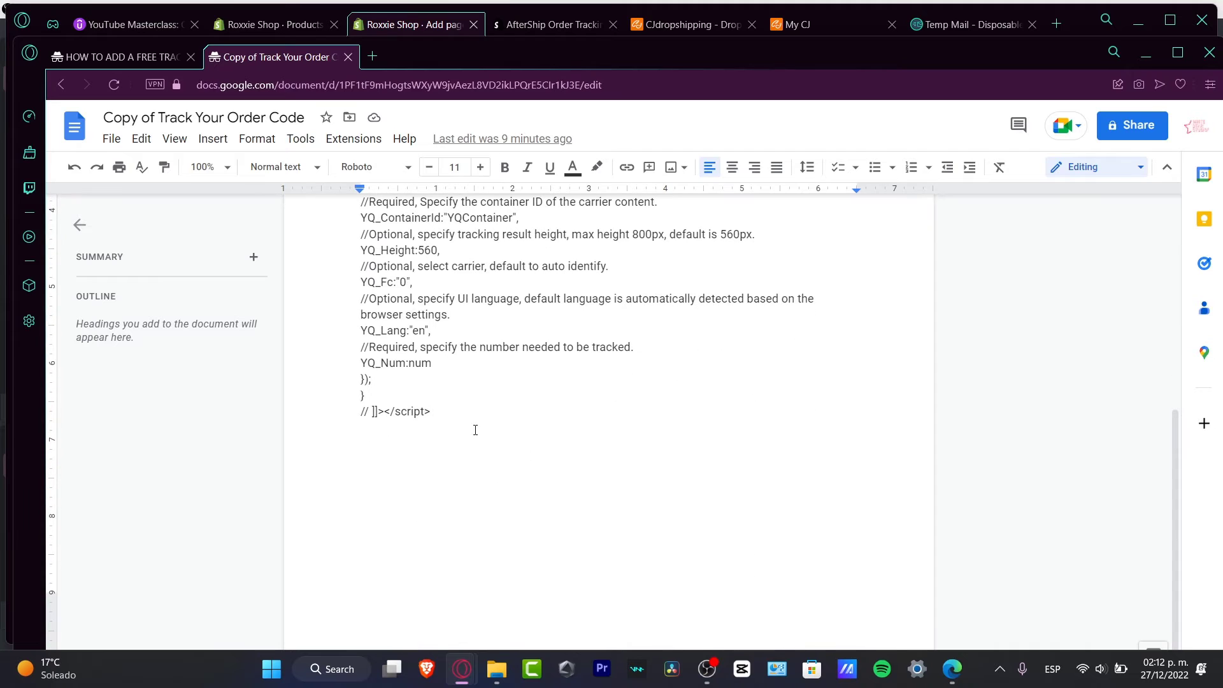
drag(475, 430, 358, 258)
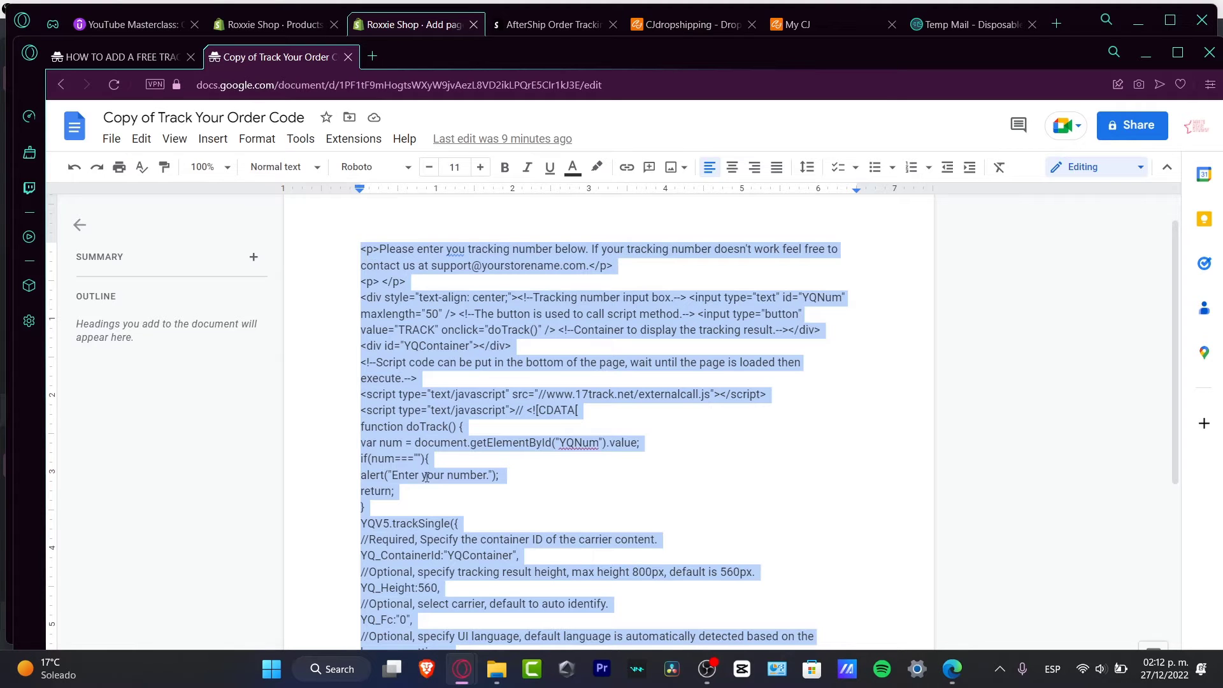
Paste the 17track tracking code into the Track your order page's HTML content.
click(430, 27)
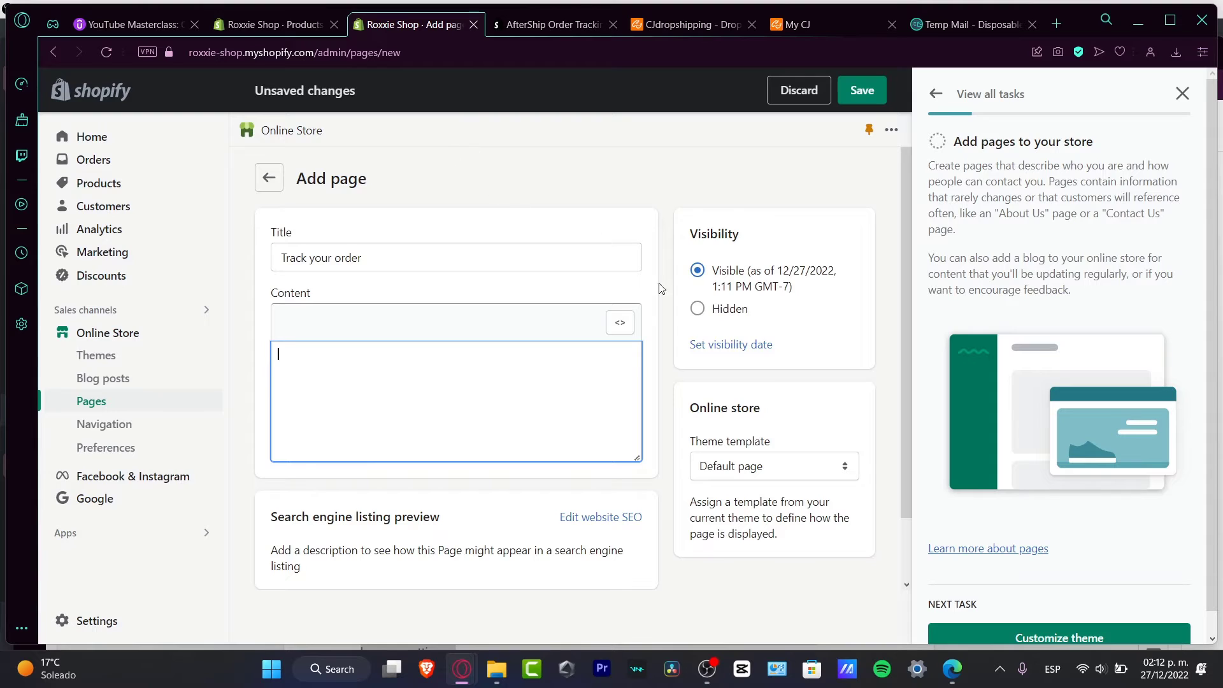
click(478, 365)
key(ctrl+v)
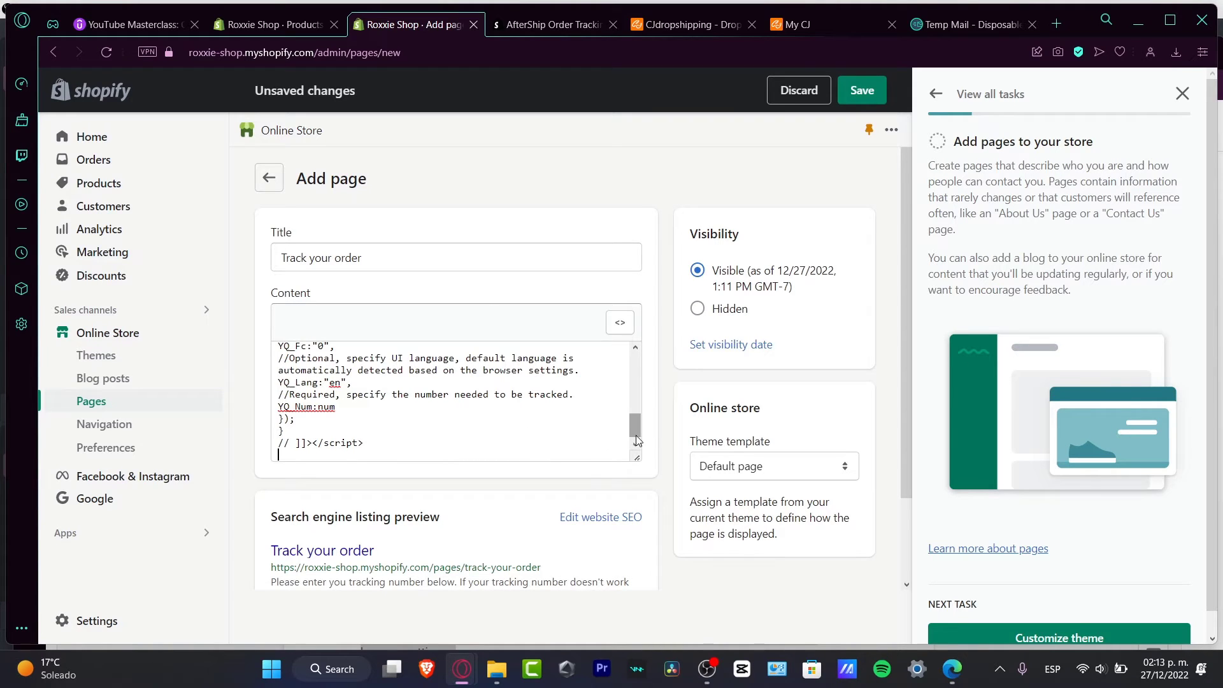
drag(637, 432, 636, 364)
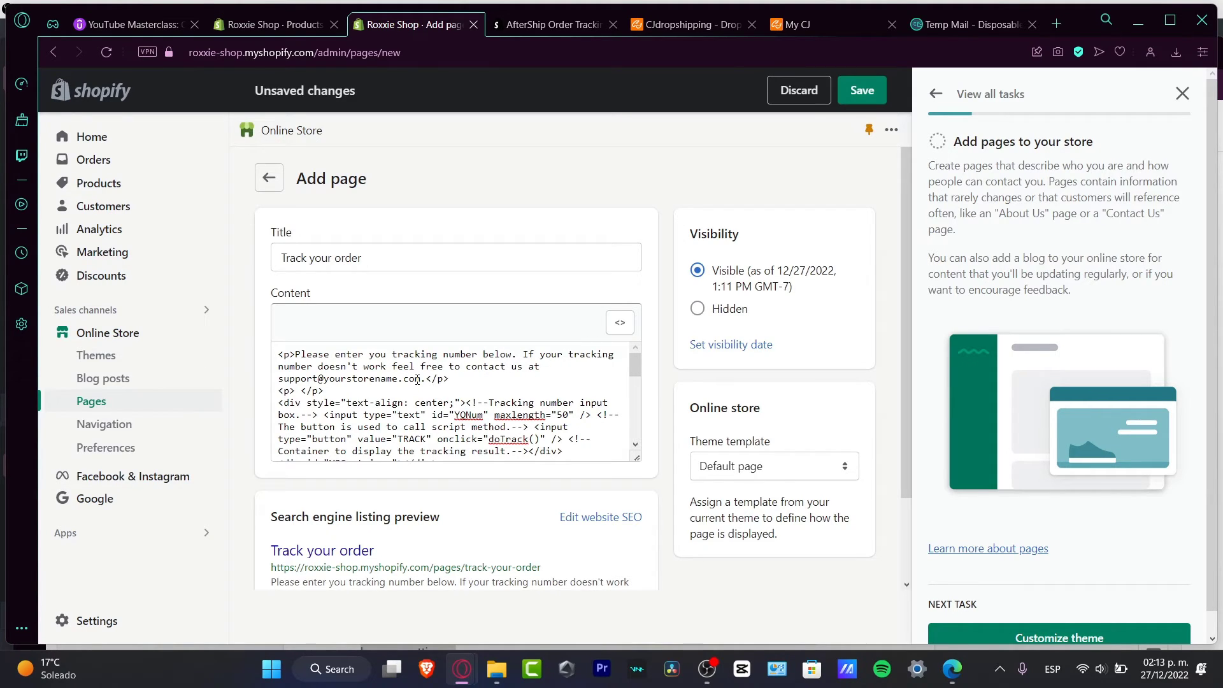
Change the support e-mail's domain to roxxieshop.co and save the page.
drag(418, 378, 320, 378)
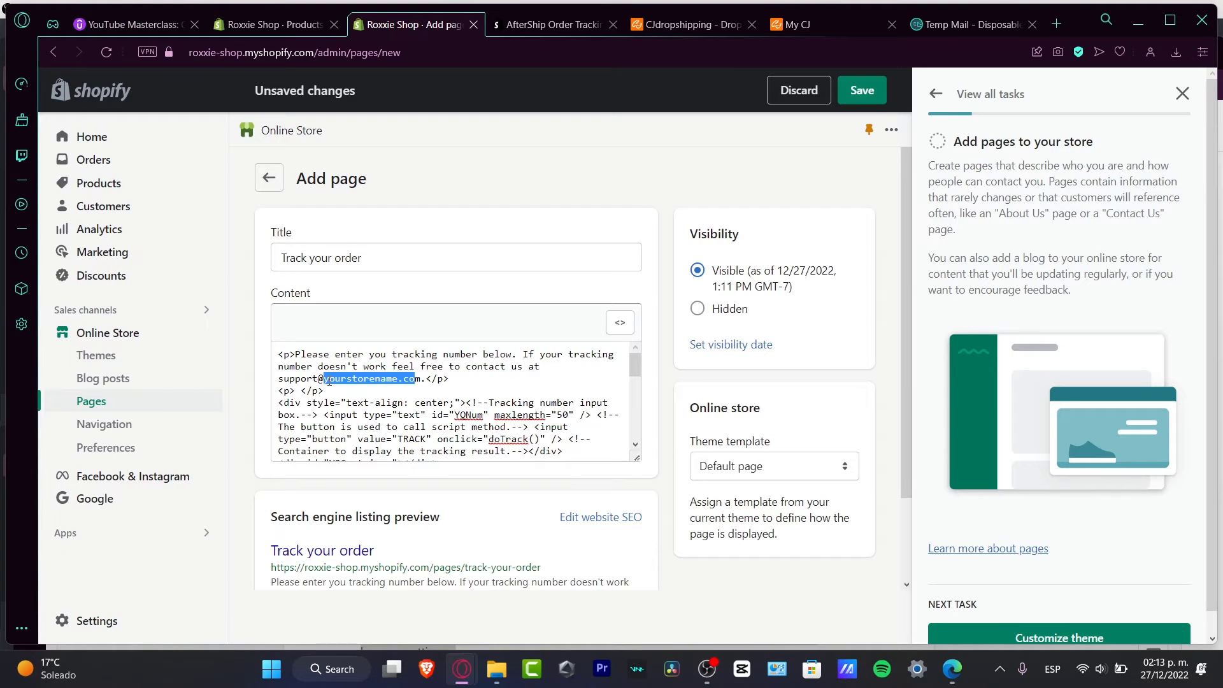
text(roxxie)
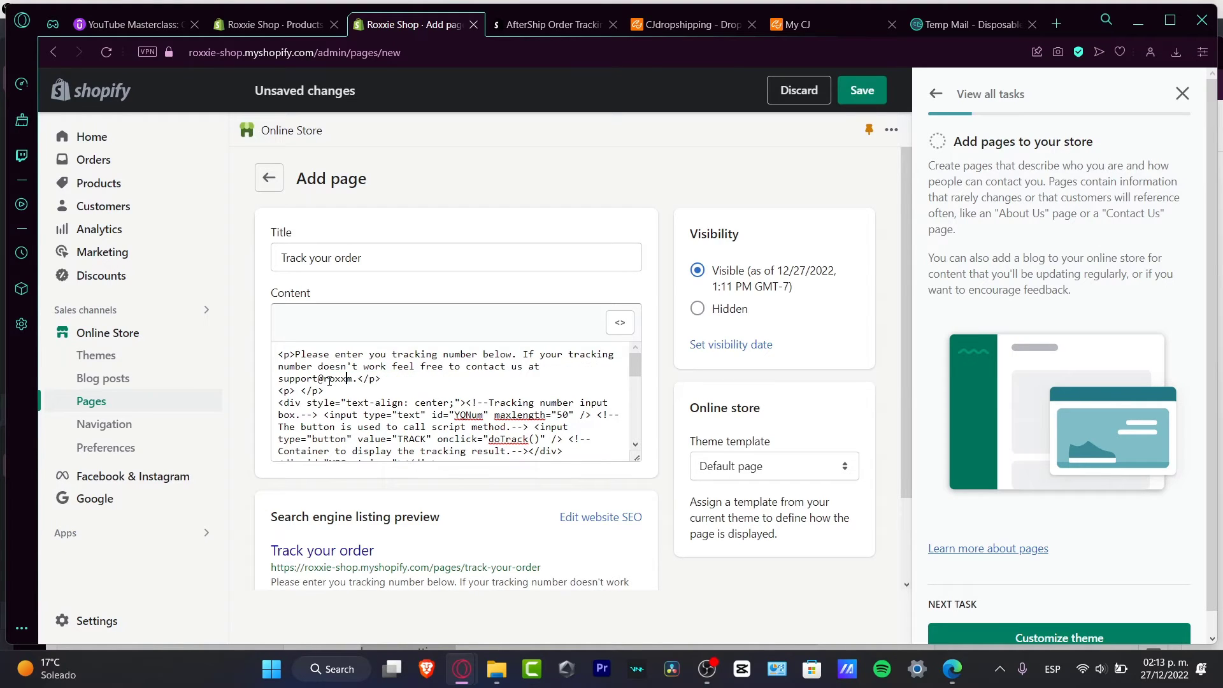
text(shop.co)
drag(637, 367, 639, 451)
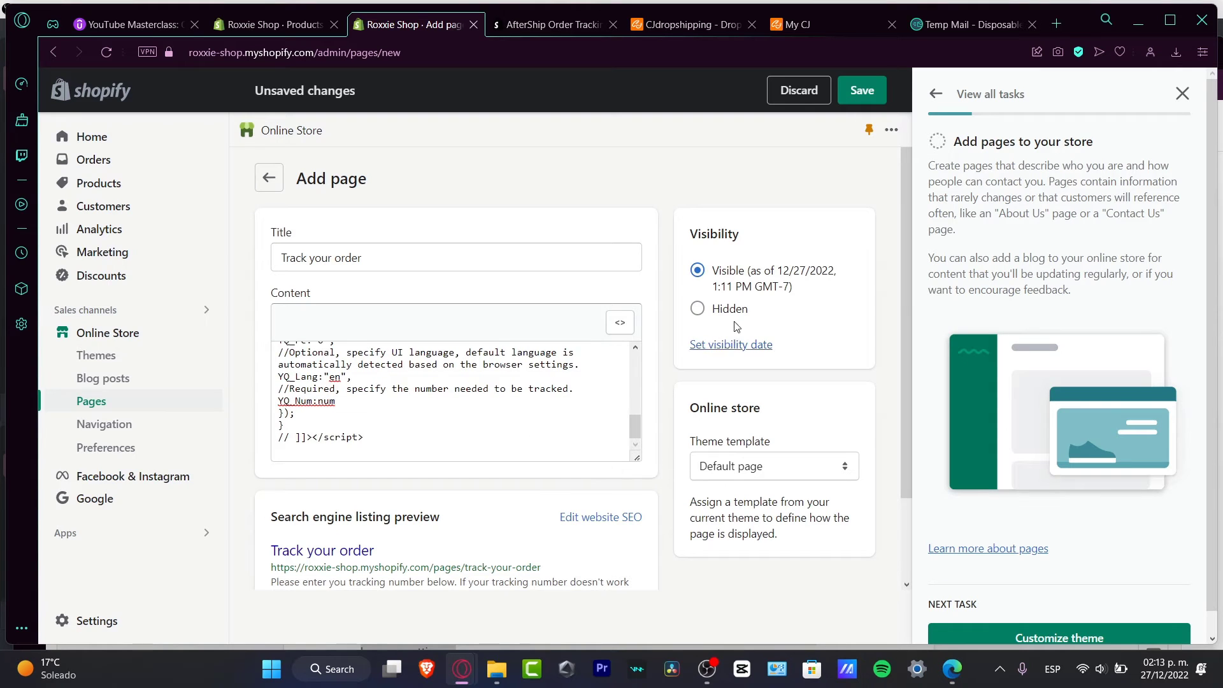
click(864, 93)
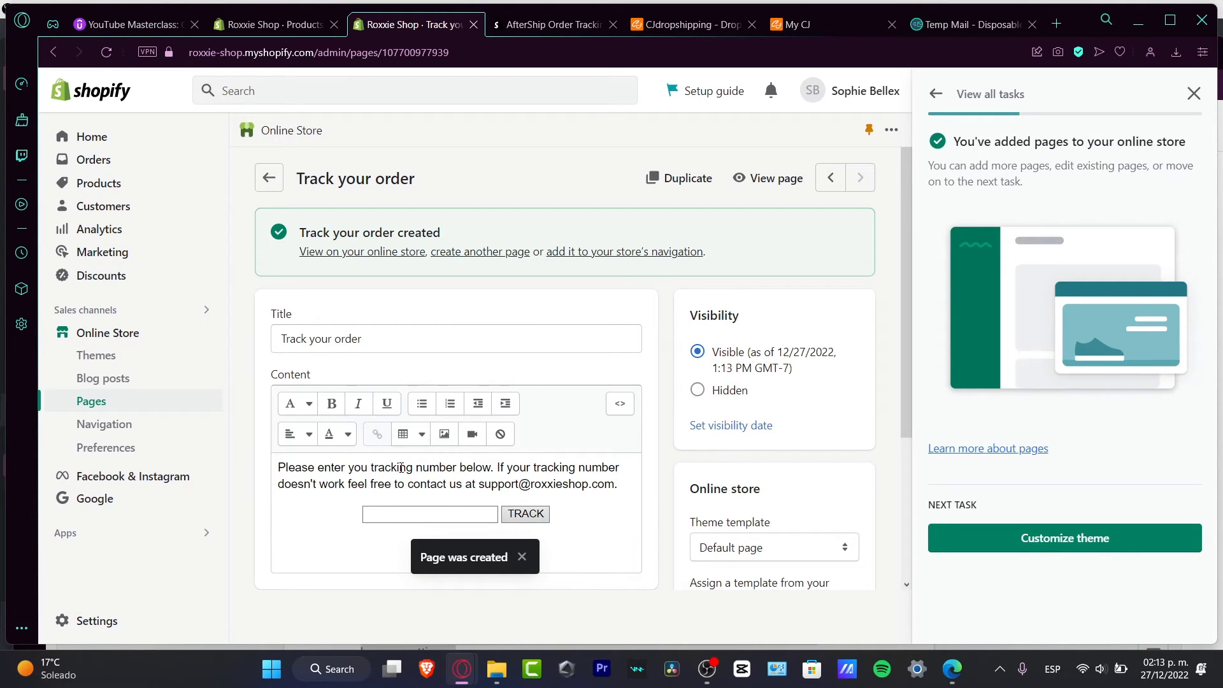
Test the page's tracking box and TRACK button, then go to Online Store Navigation.
drag(401, 468, 609, 484)
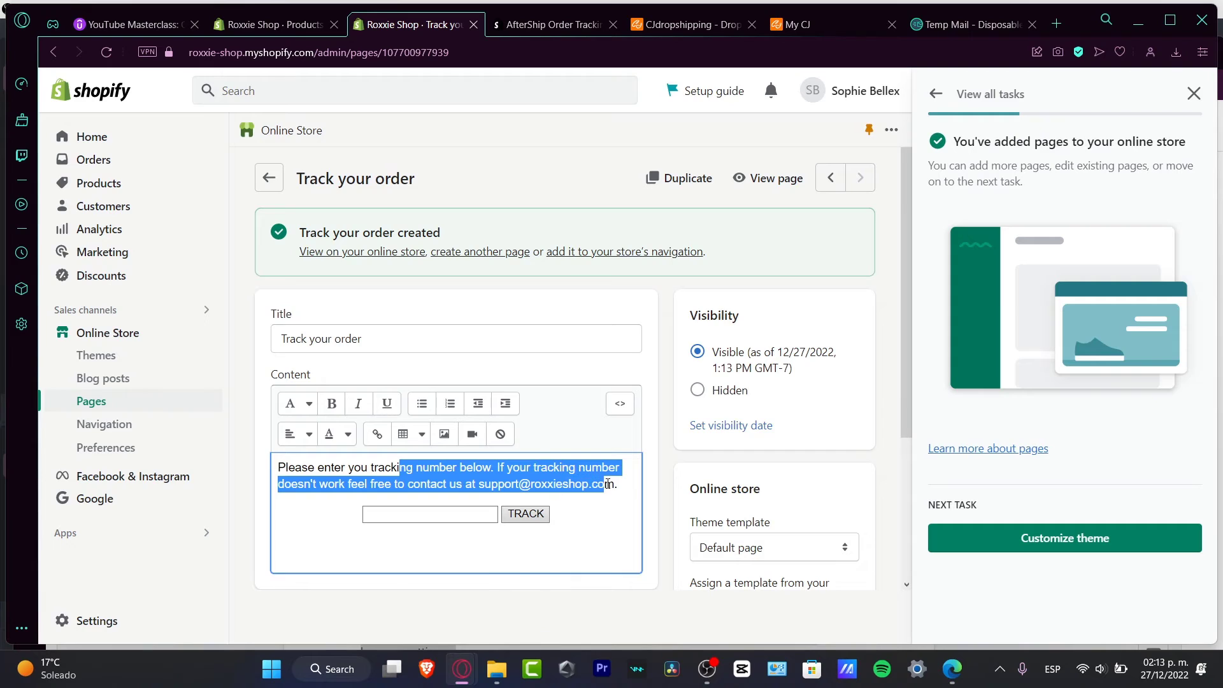
click(452, 517)
click(528, 516)
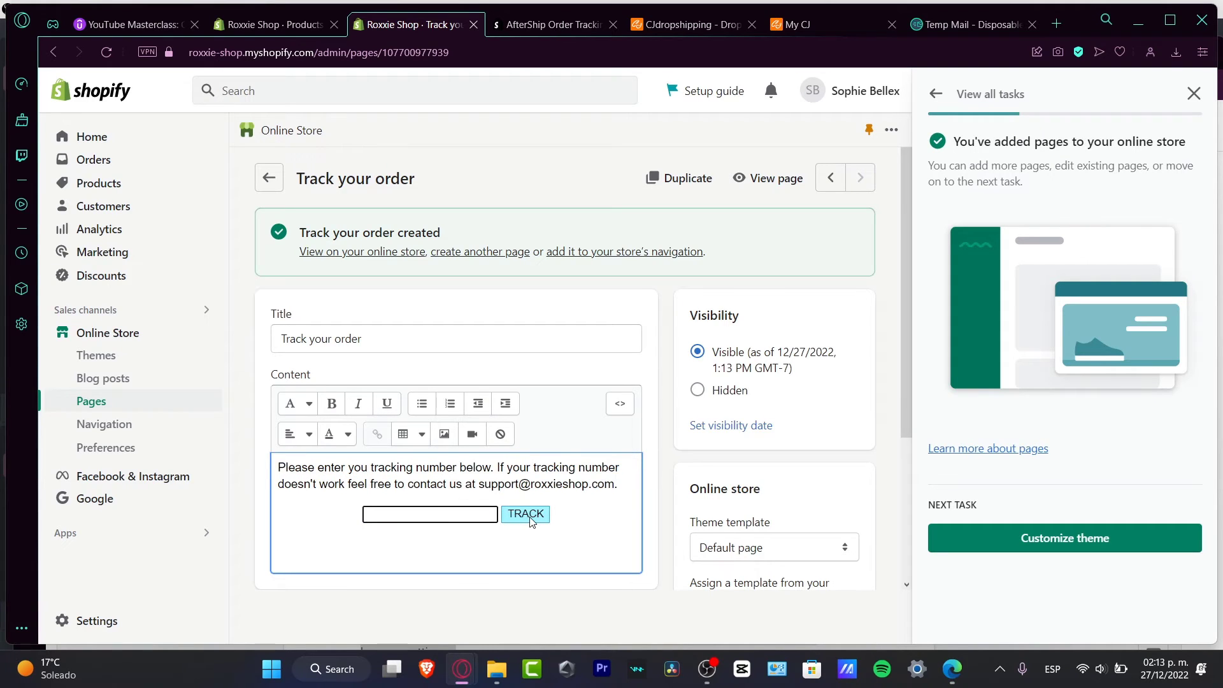
click(536, 513)
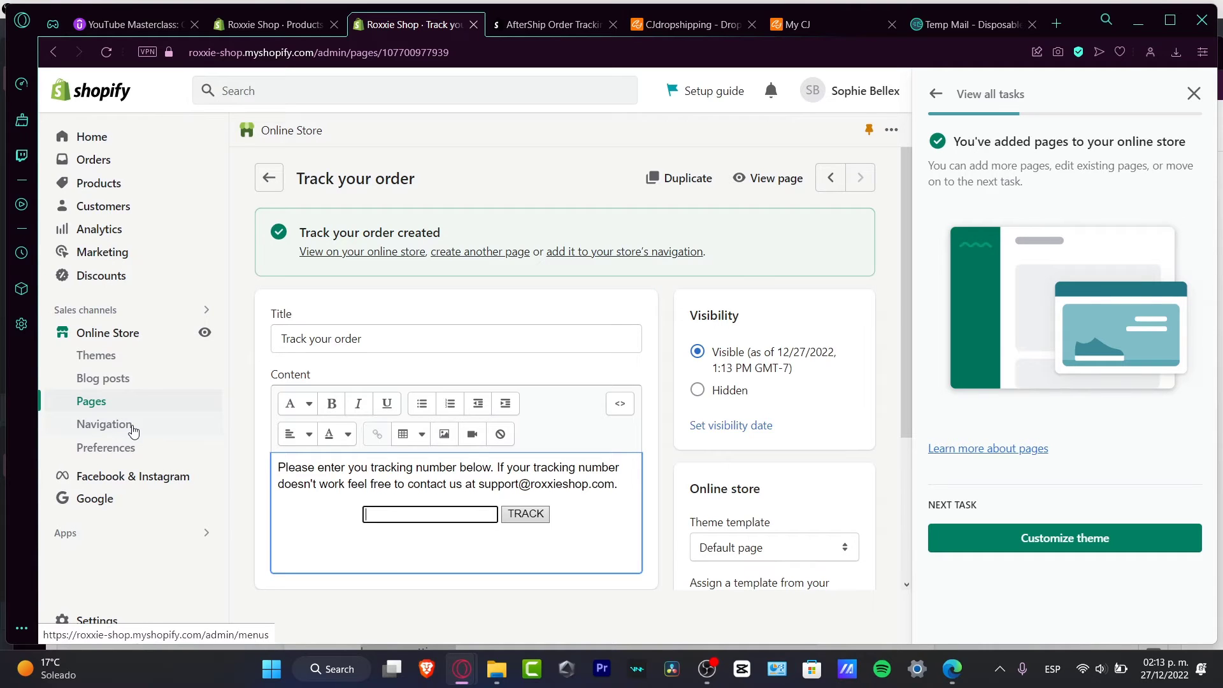
click(132, 429)
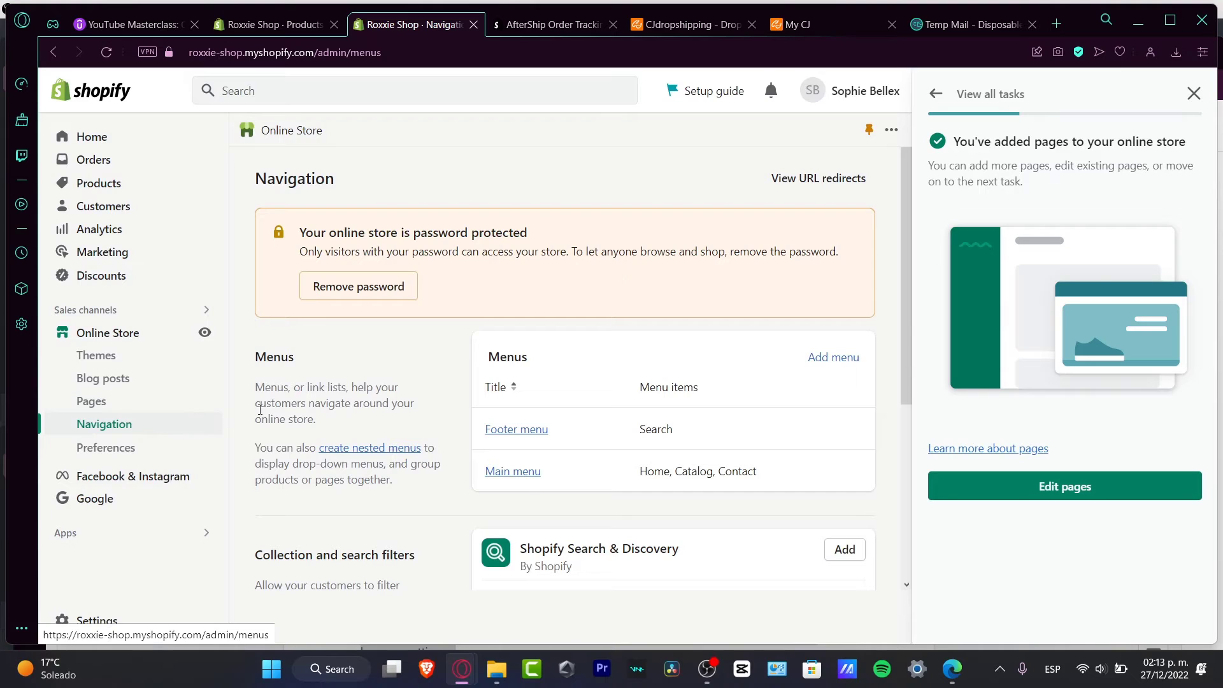
Sort the menus list by title and start a new menu.
click(514, 388)
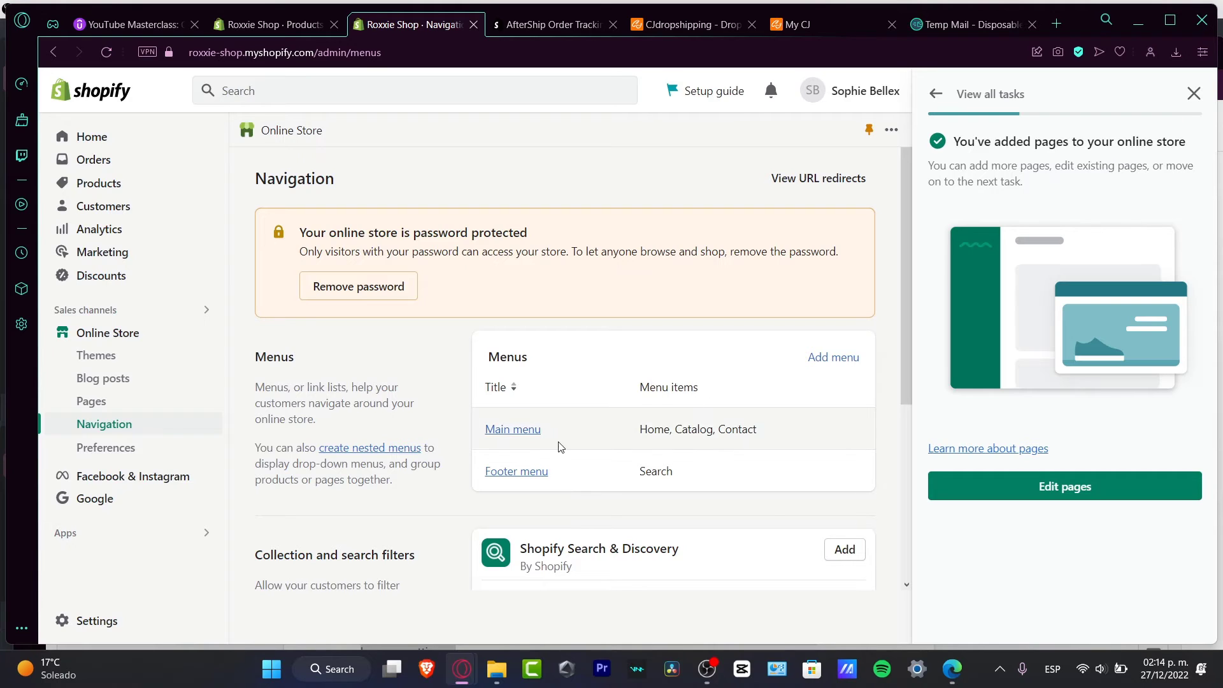
click(833, 365)
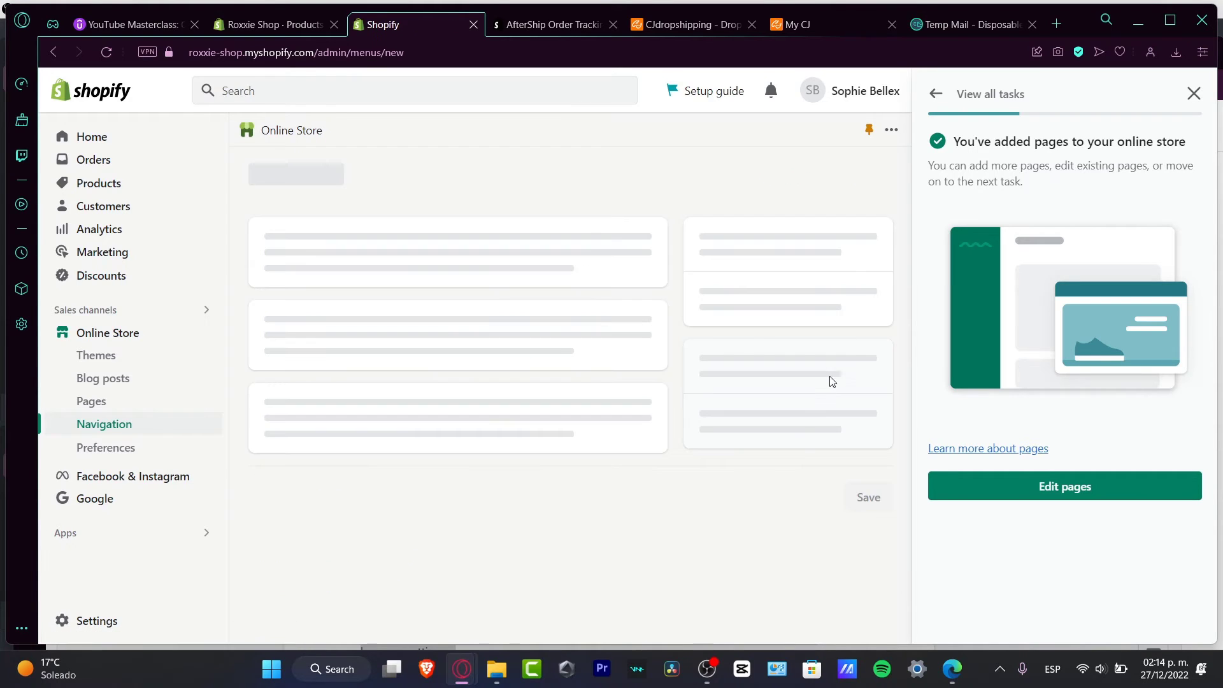
click(390, 266)
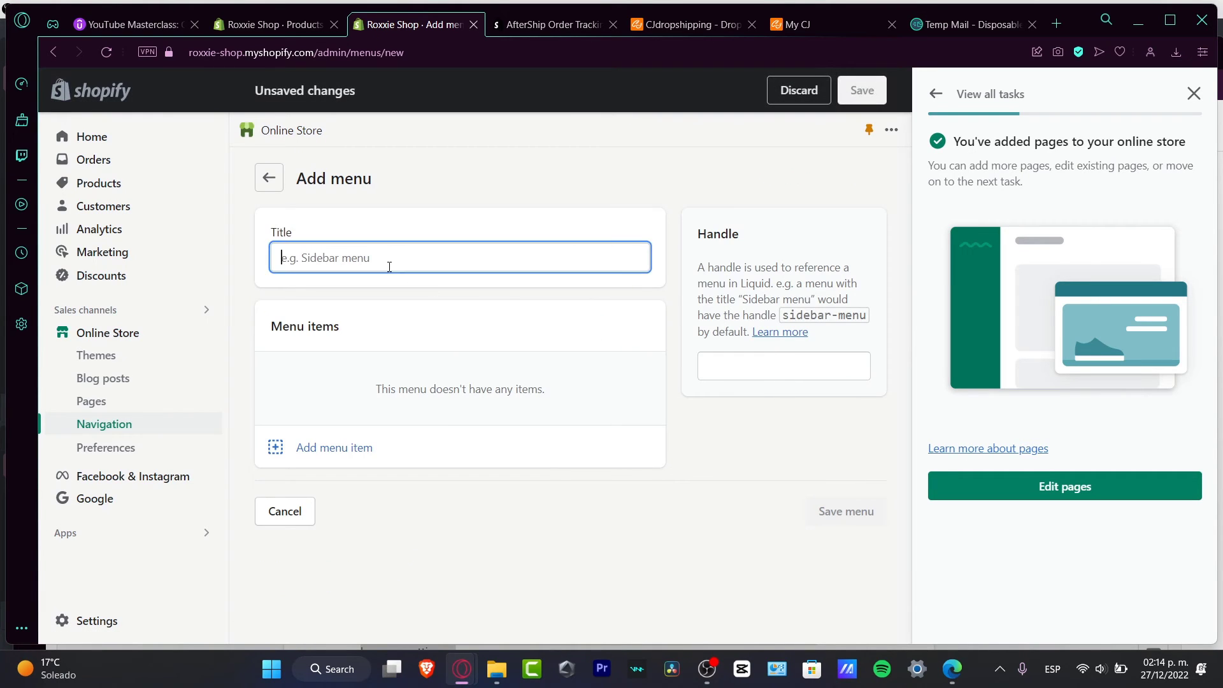
Draft a 'Track your order' menu item, browse link destinations, then cancel the item.
click(358, 449)
click(703, 205)
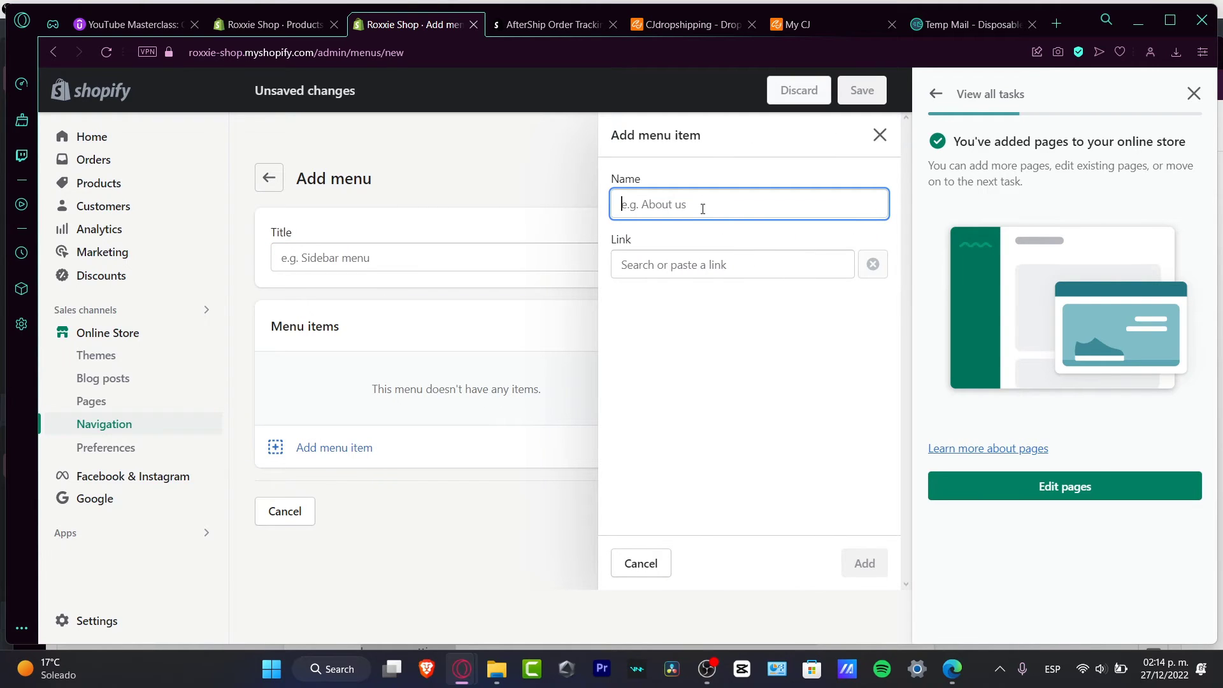
text(Trackk)
key(BackSpace)
key(BackSpace)
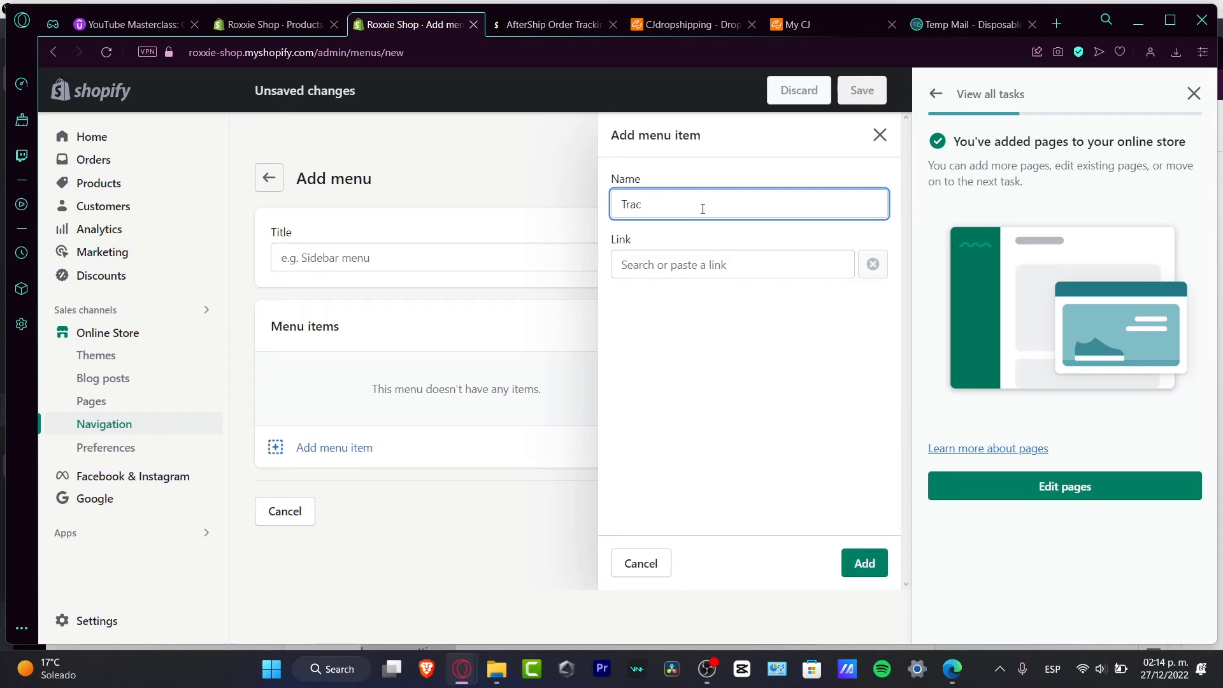
text(k your order)
click(760, 259)
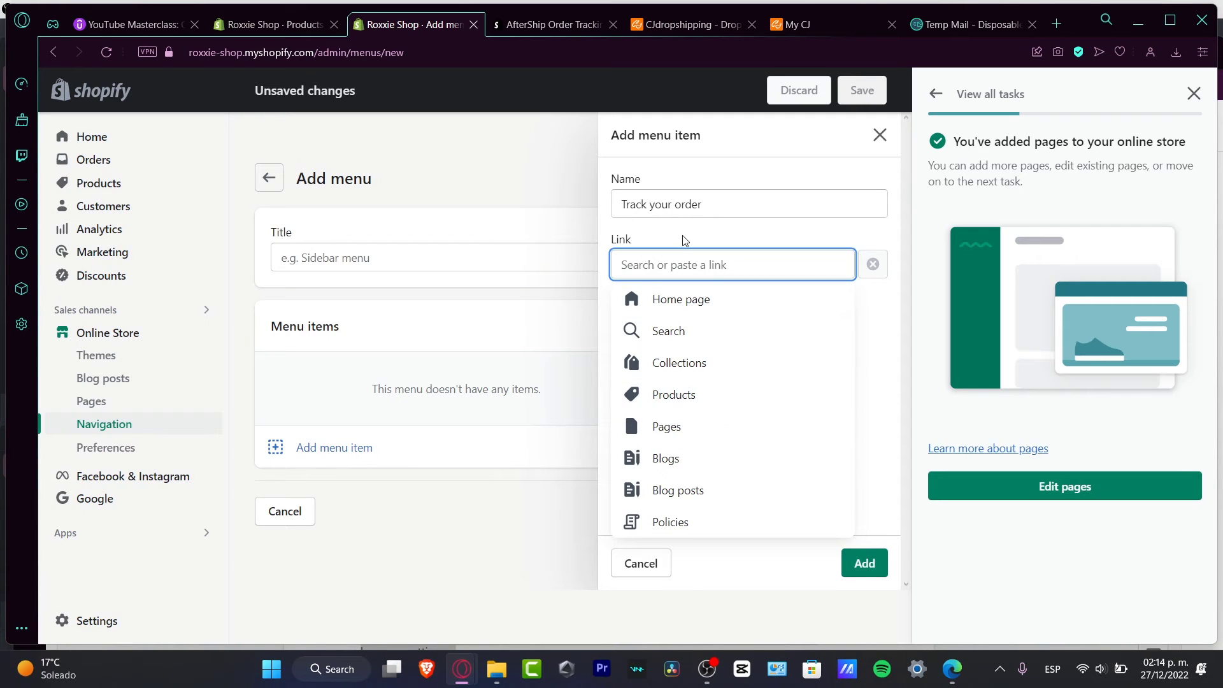
click(724, 199)
click(800, 267)
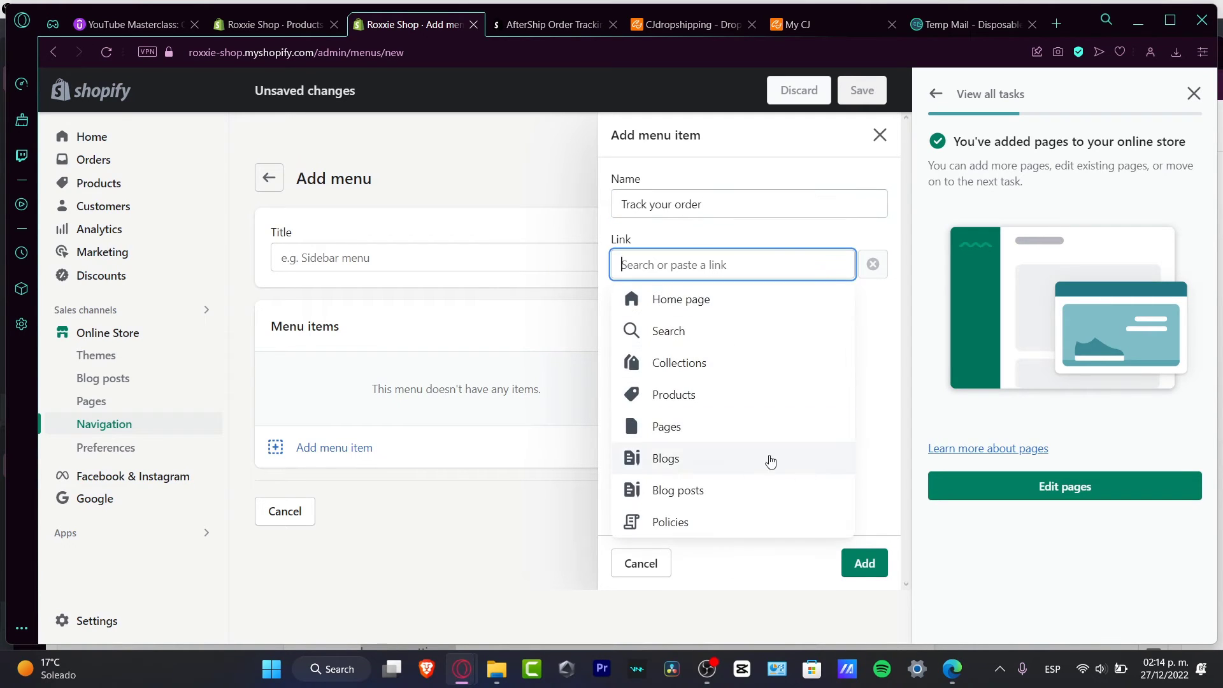
click(878, 387)
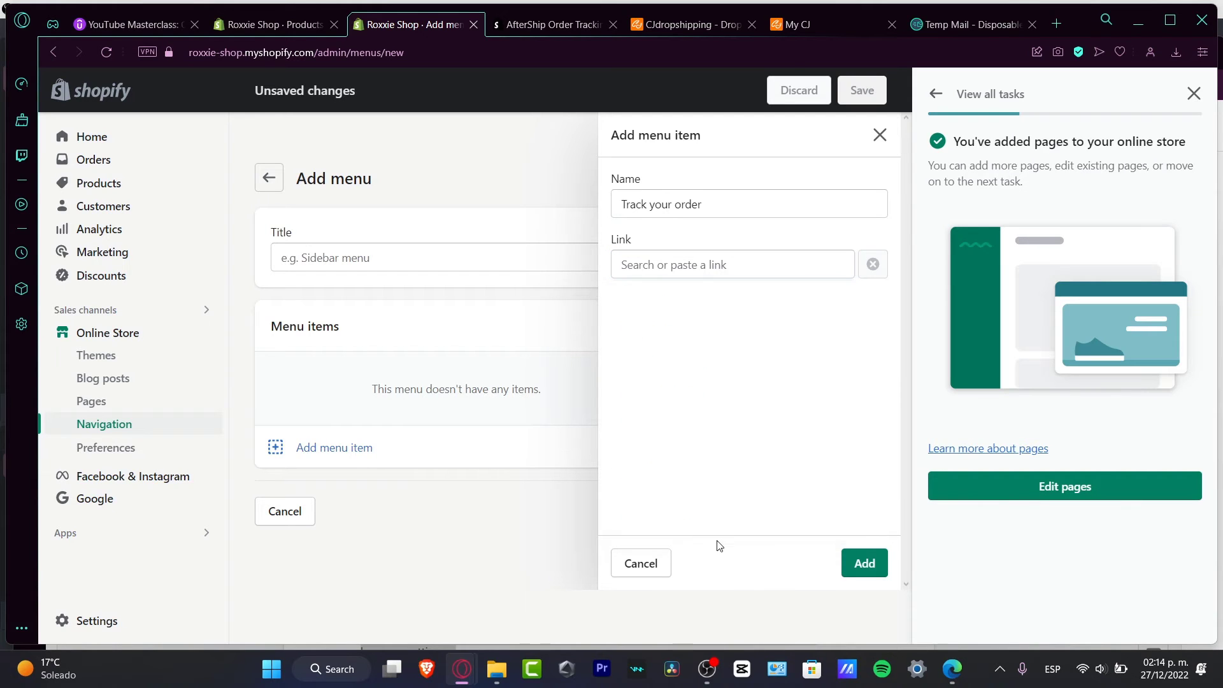
click(663, 573)
Title the new menu 'Track your order' and save it.
click(403, 267)
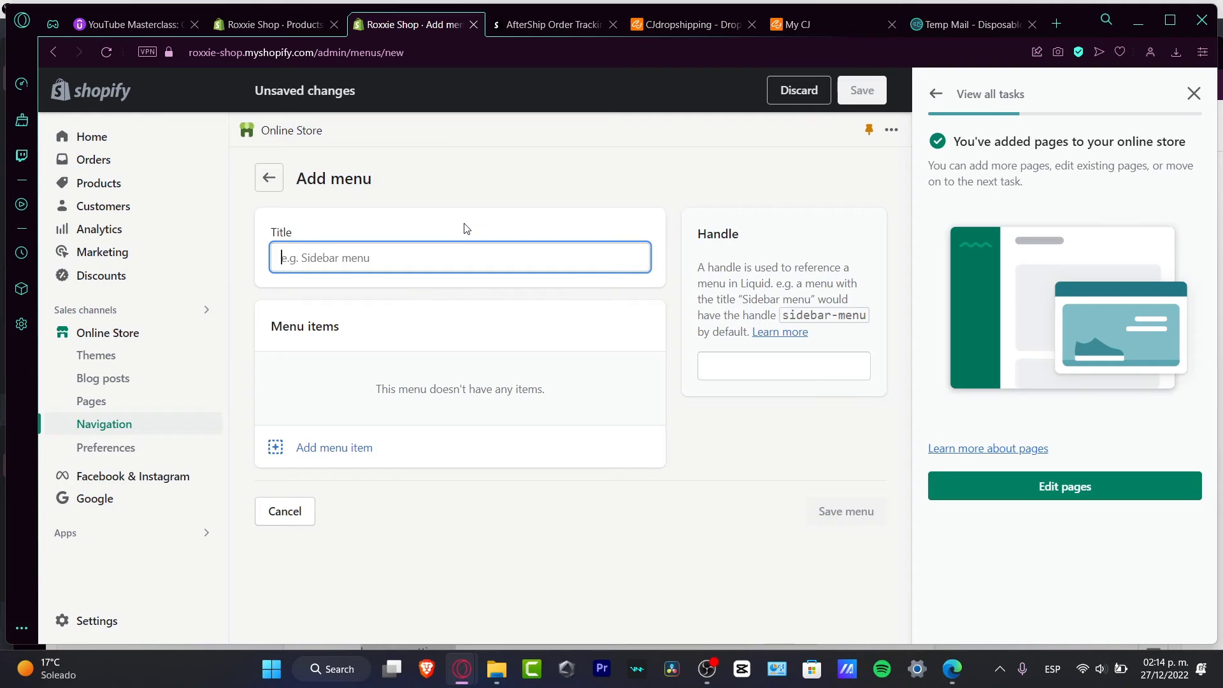
text(t)
key(BackSpace)
text(Tr)
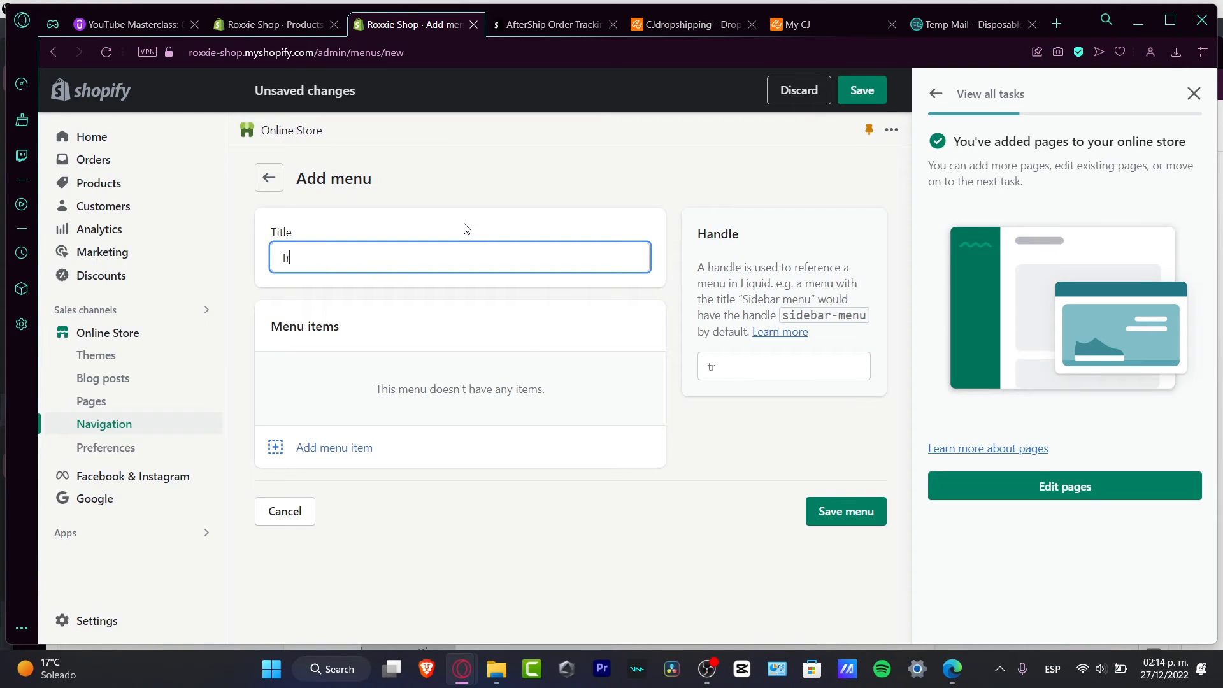
text(ack your order)
click(842, 512)
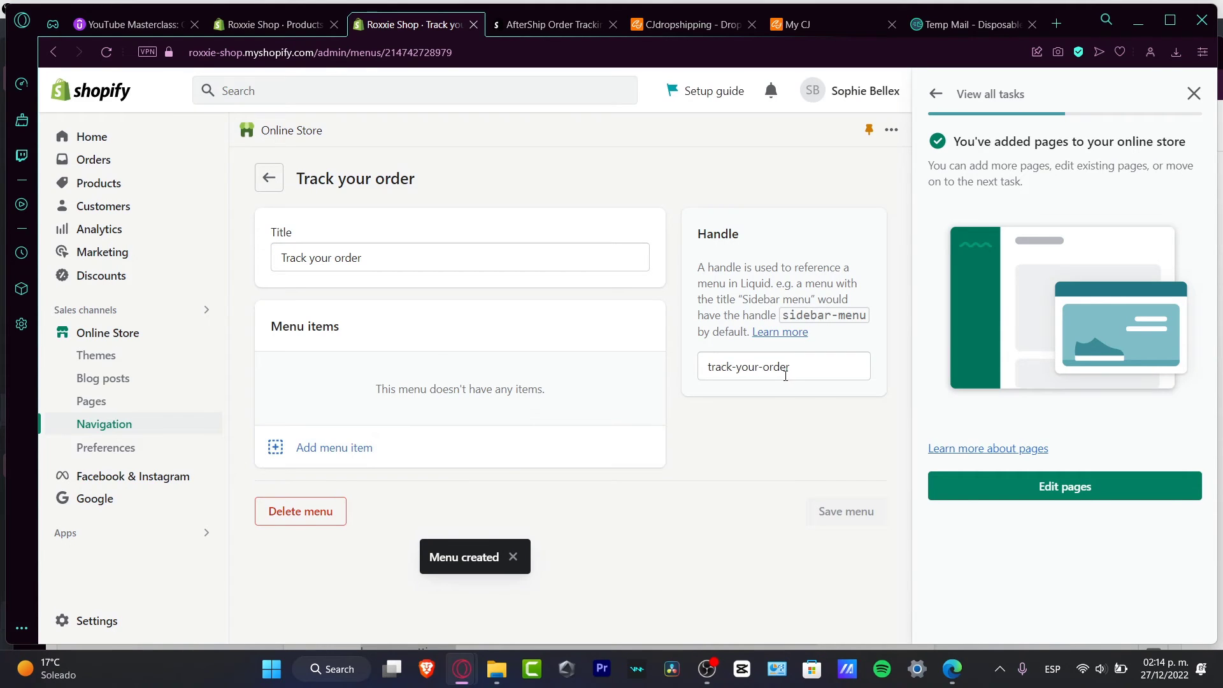
Add an item linking to the Track your order page, save, and return to the menus list.
click(384, 453)
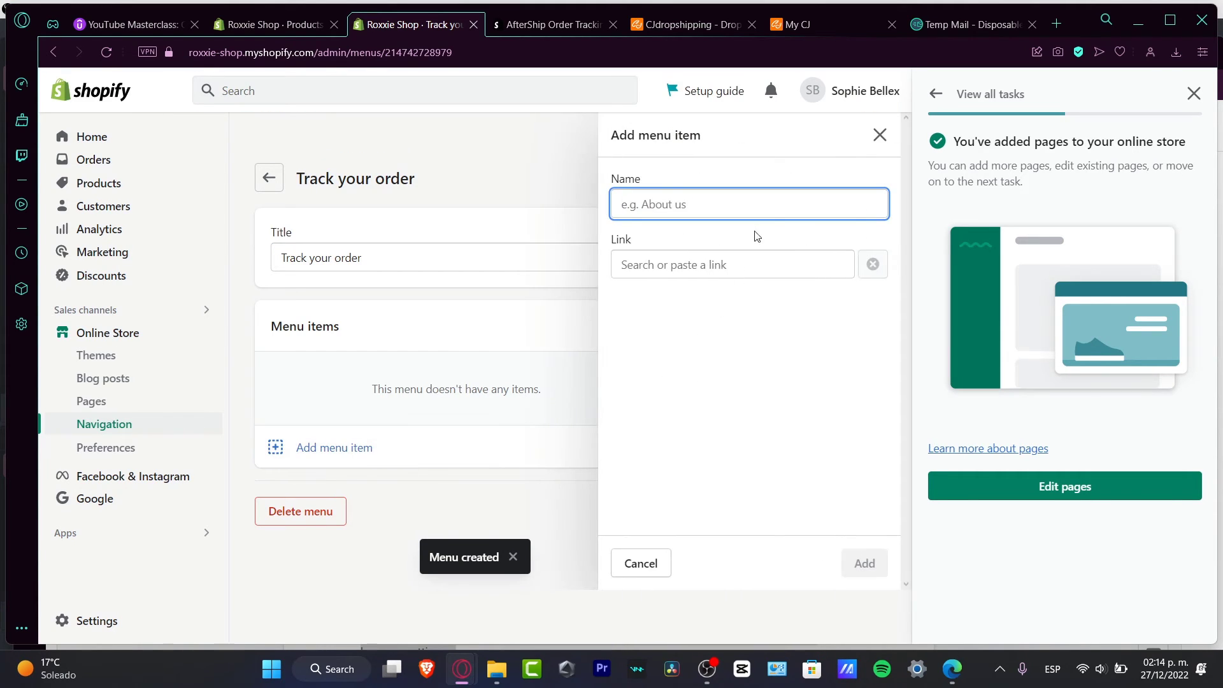
click(742, 264)
text(track)
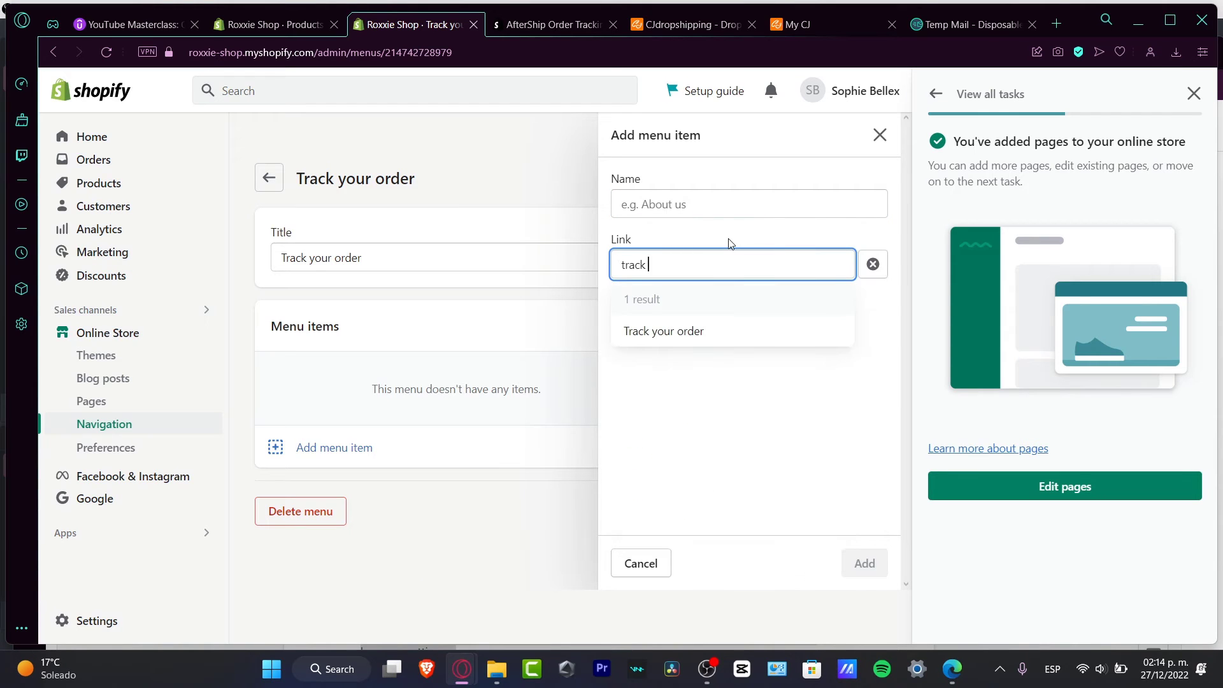
click(737, 329)
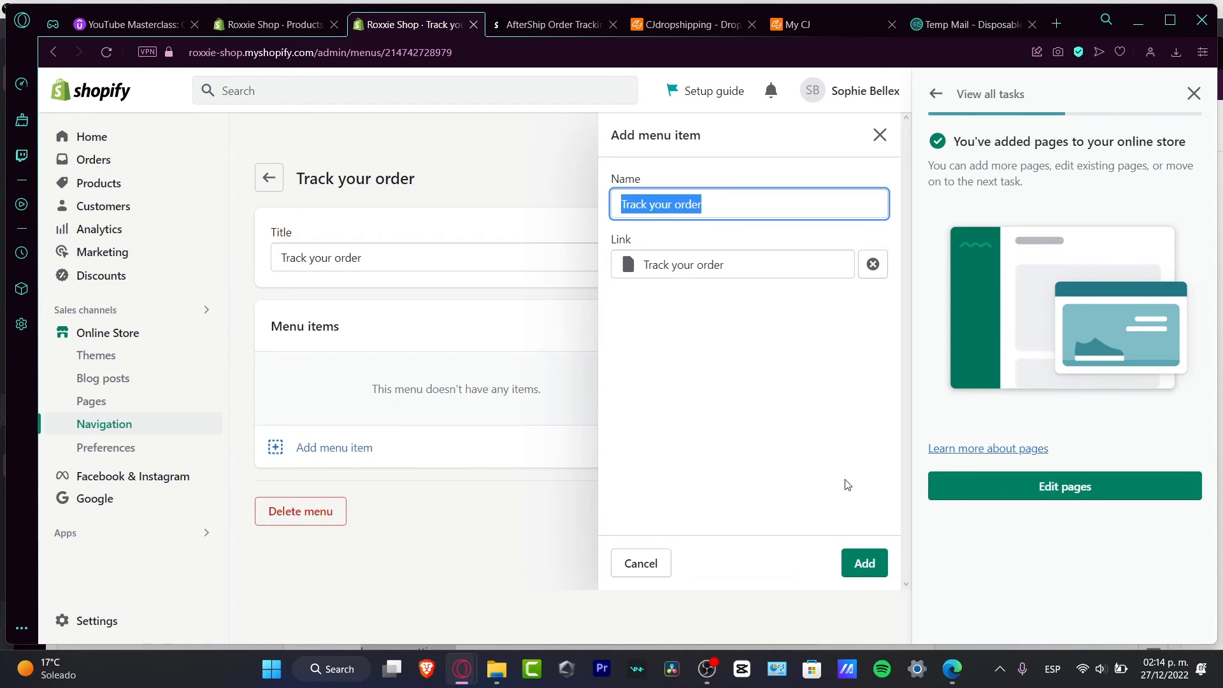
click(862, 561)
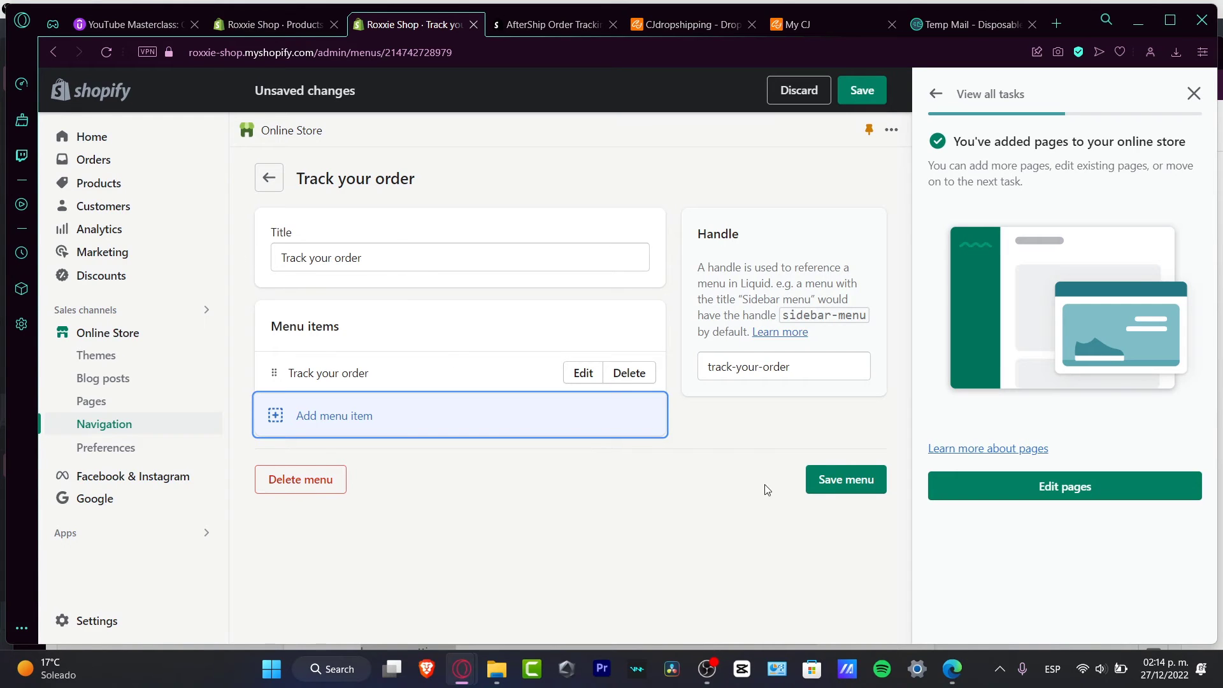
click(862, 99)
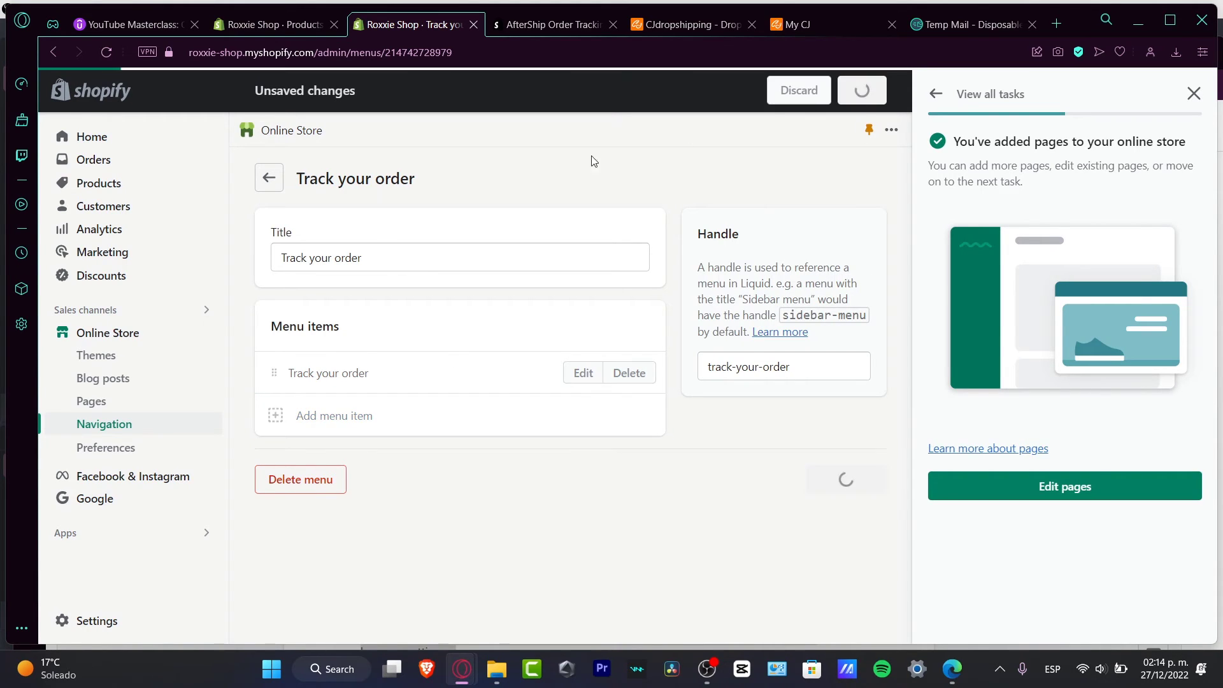
click(266, 182)
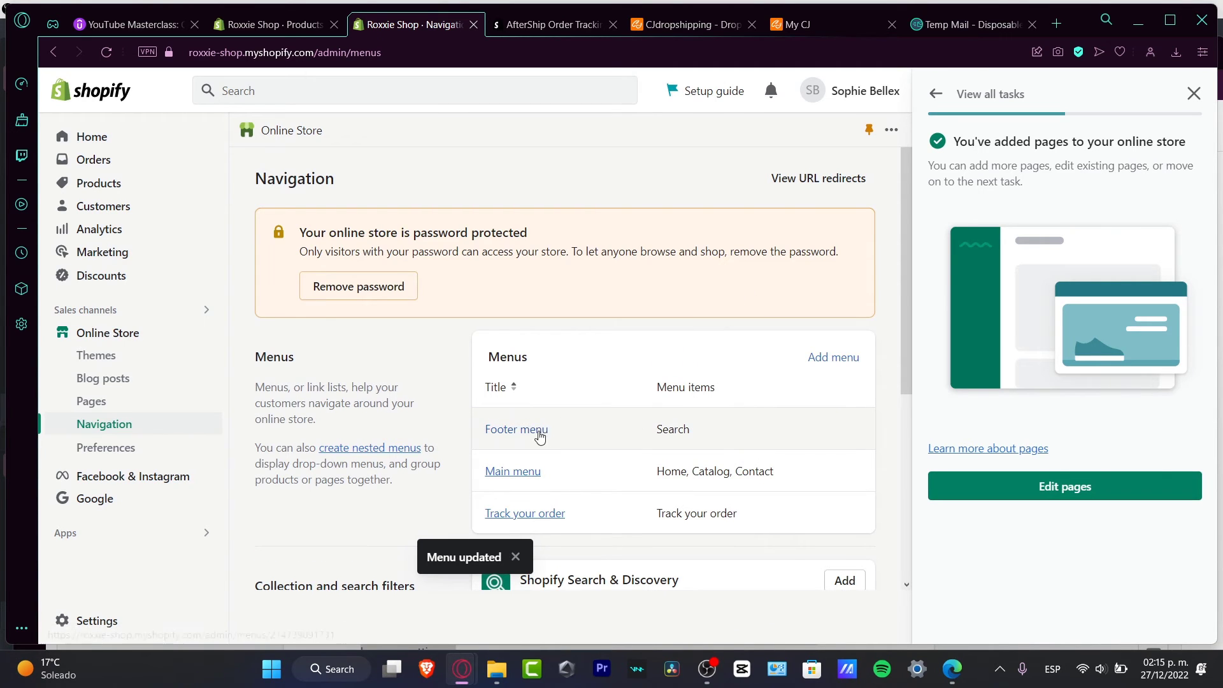
Add a 'Track your order' item linked to that page to the Footer menu and save.
scroll(694, 456, down, 3)
scroll(695, 456, up, 3)
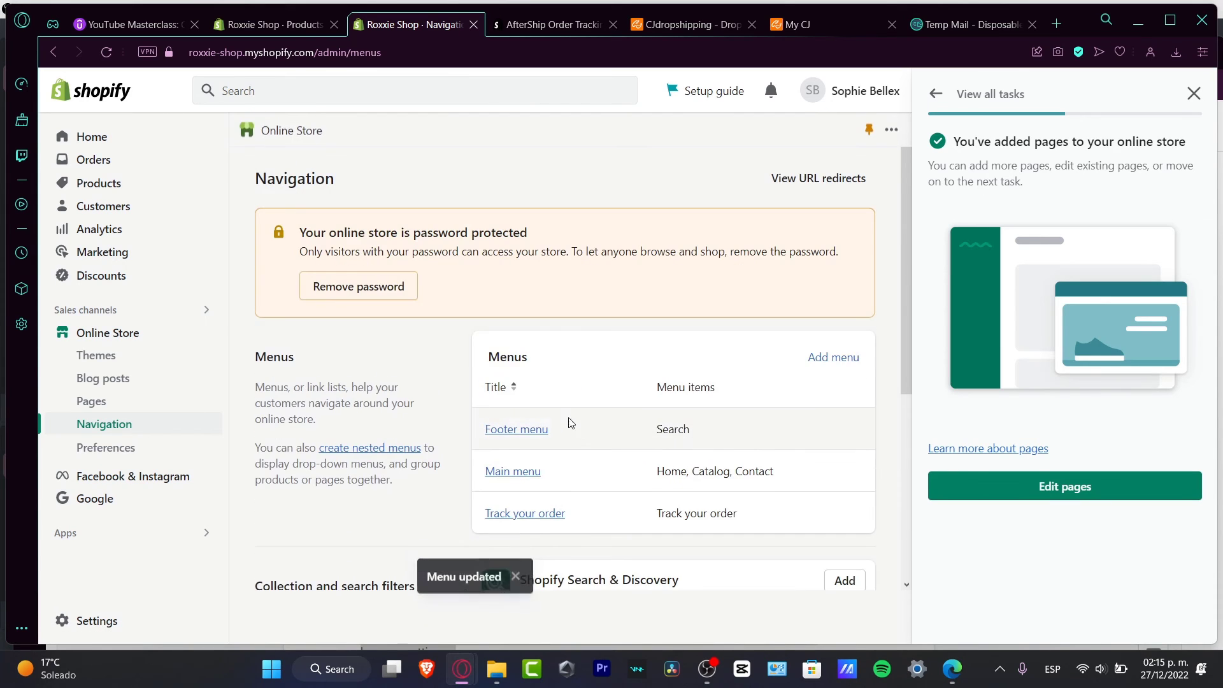
click(521, 429)
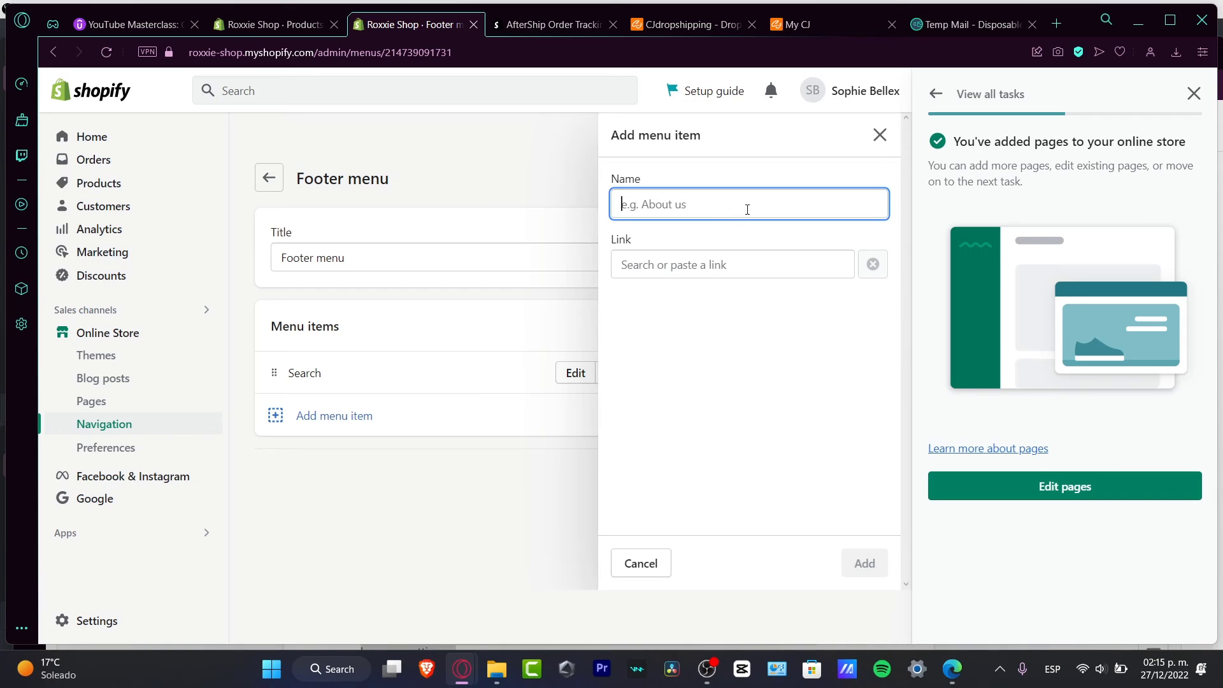
text(Track)
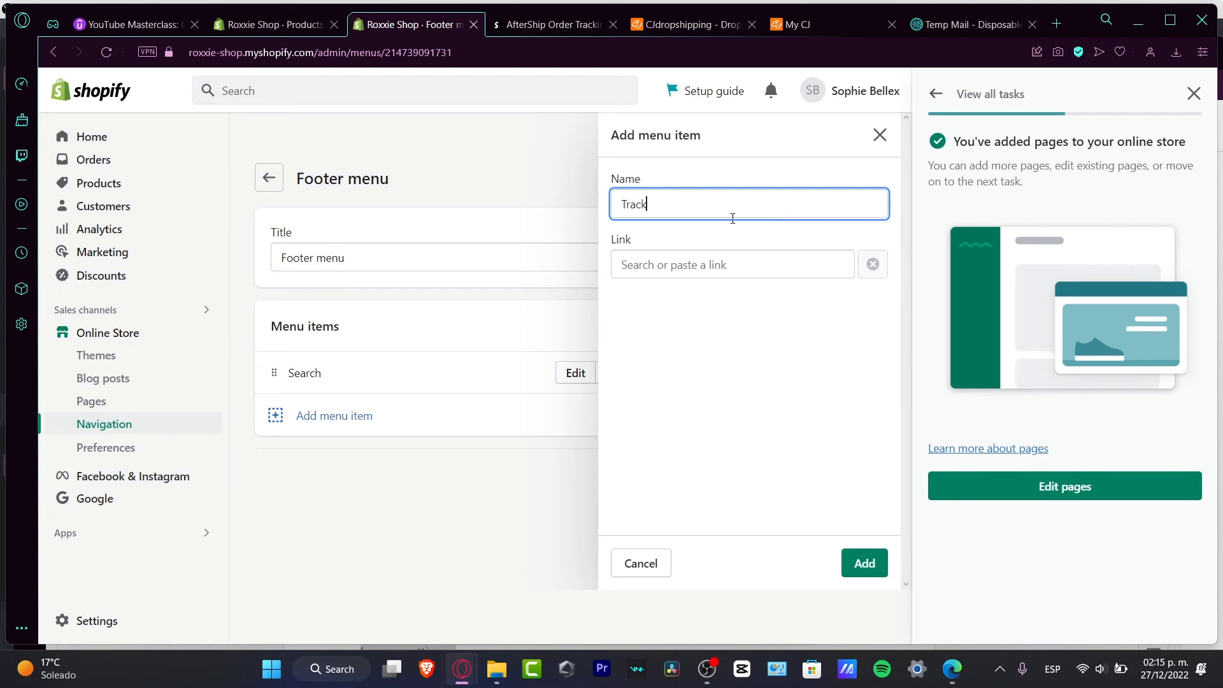
text( your order)
click(729, 253)
text(track)
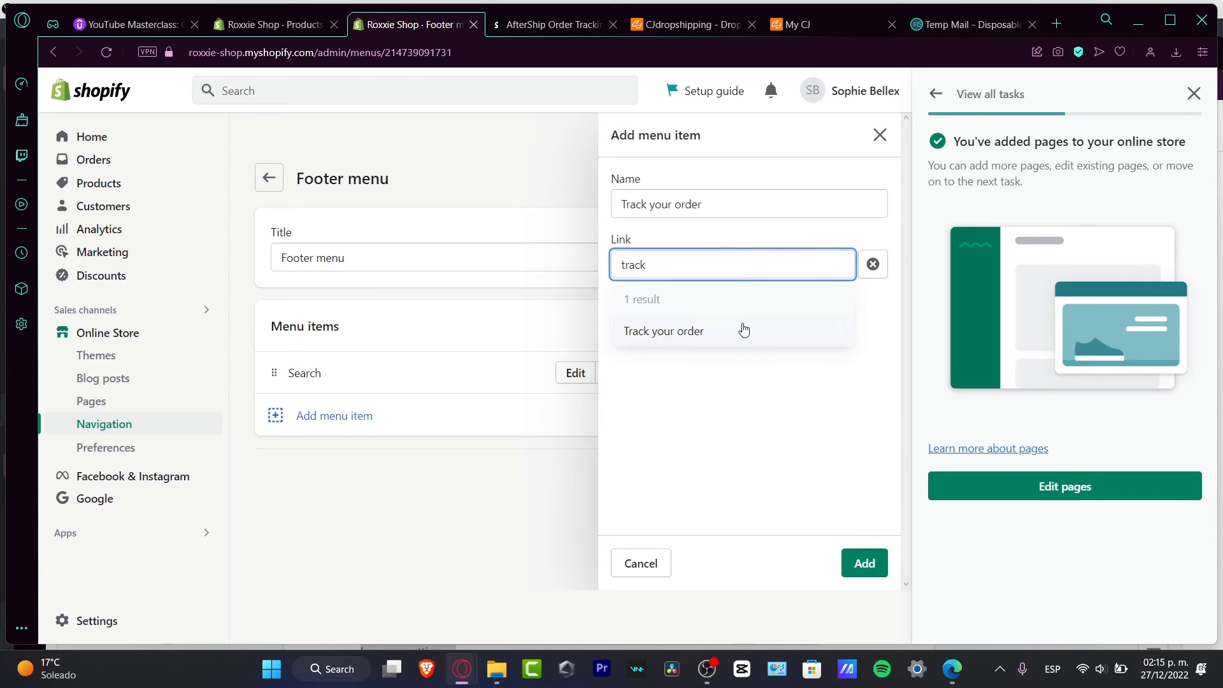
click(744, 329)
click(854, 552)
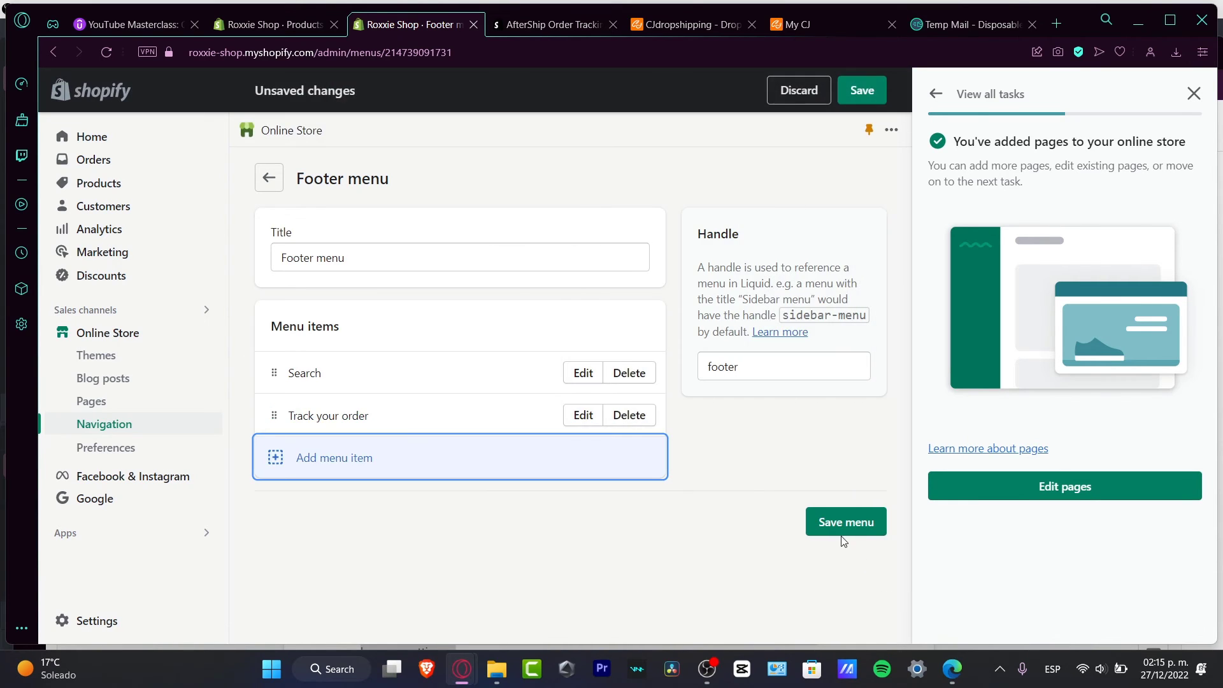
click(853, 91)
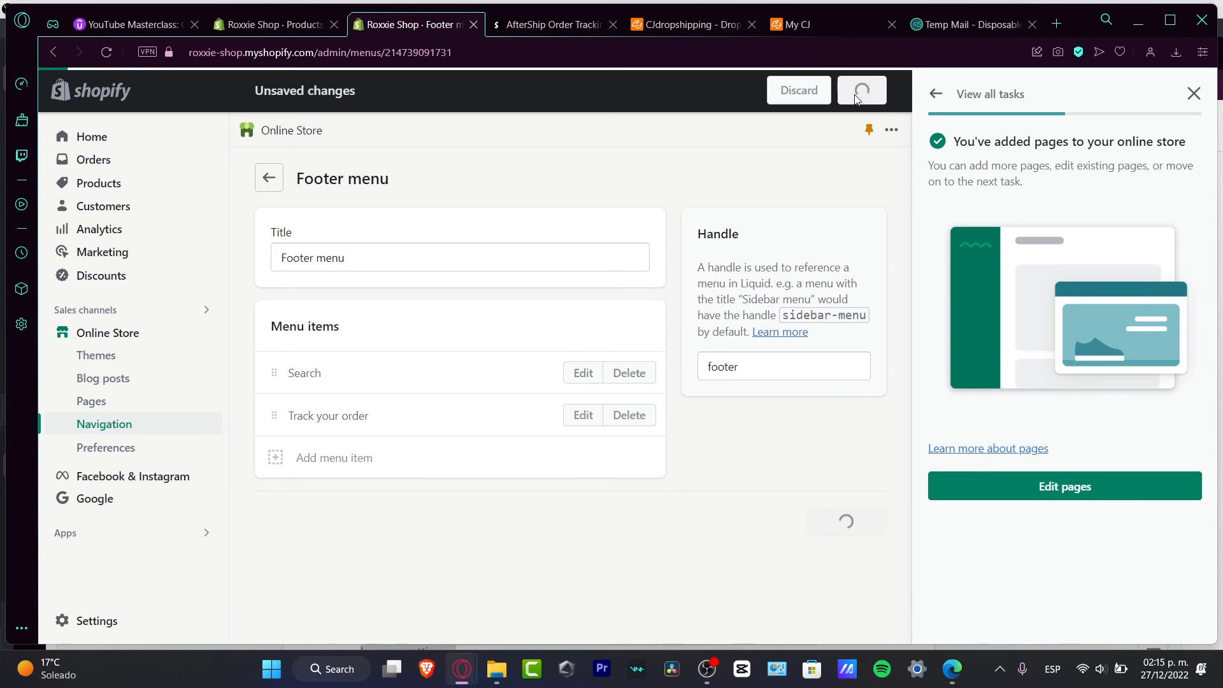
click(268, 180)
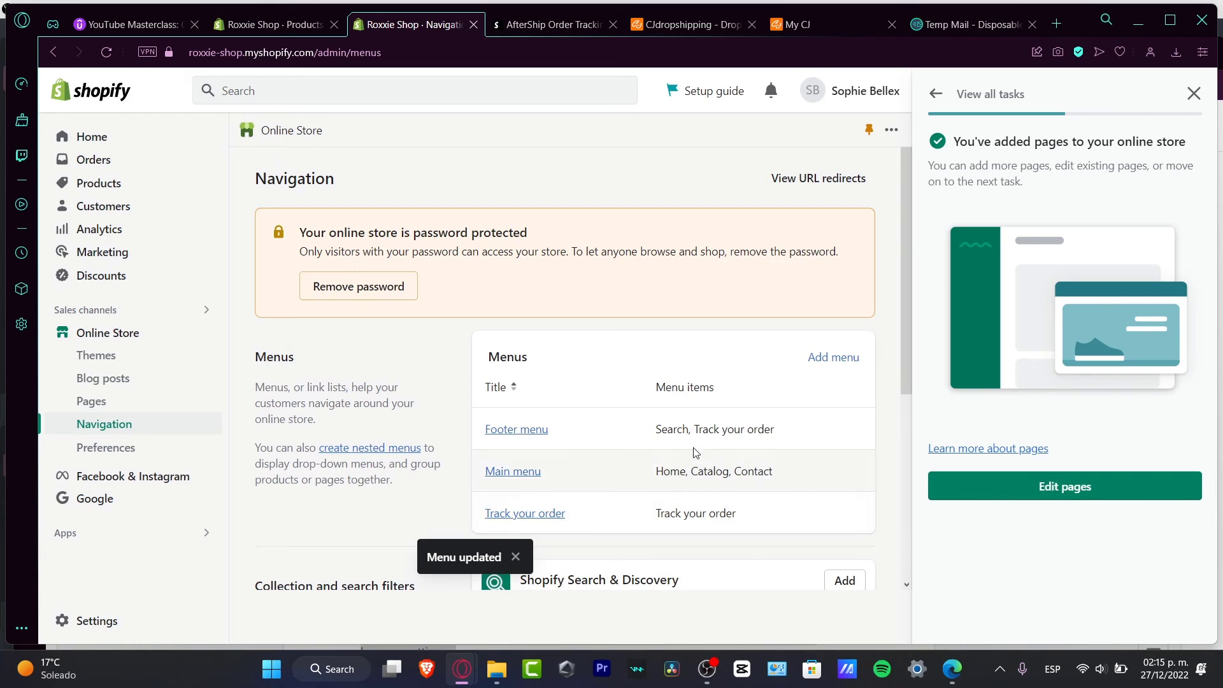
Add a 'Track your order' page link to the Main menu, save, and go to Online Store.
click(517, 475)
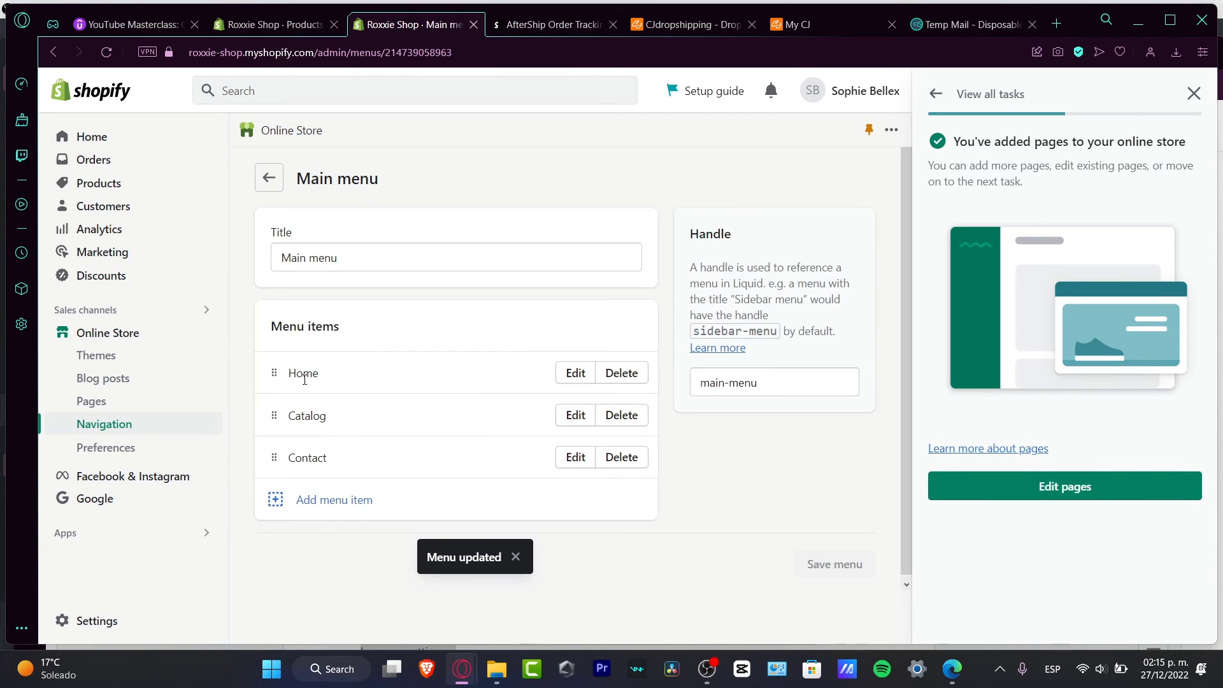
click(331, 502)
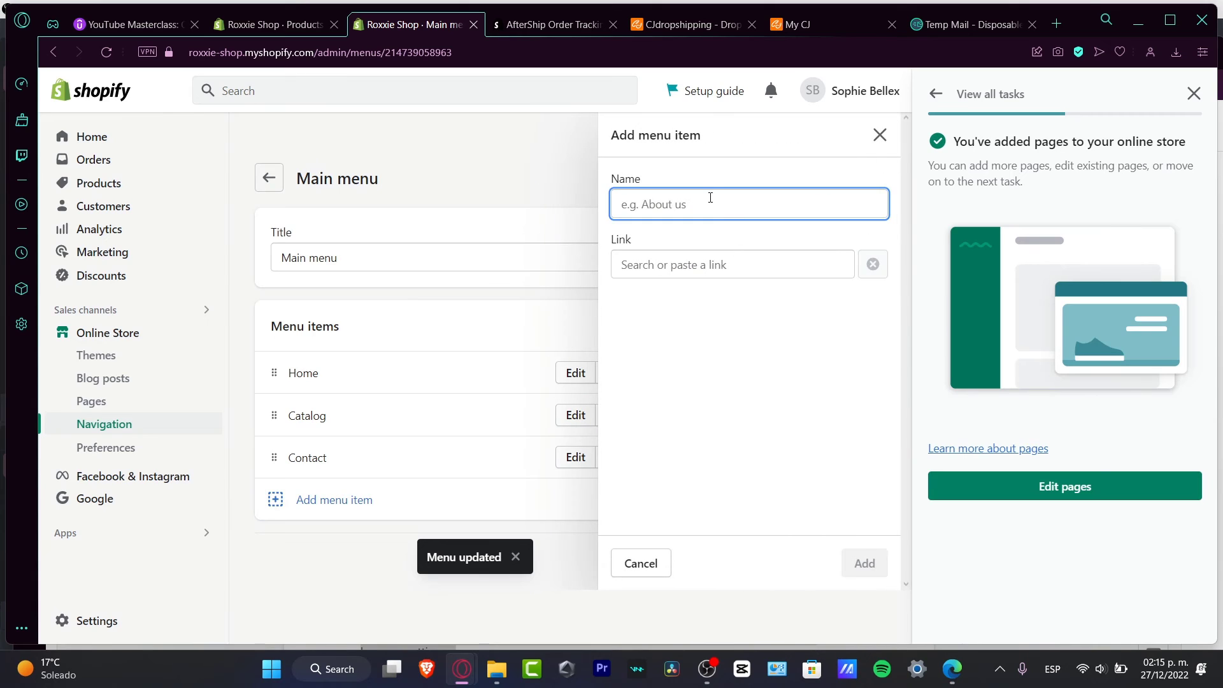
text(Track)
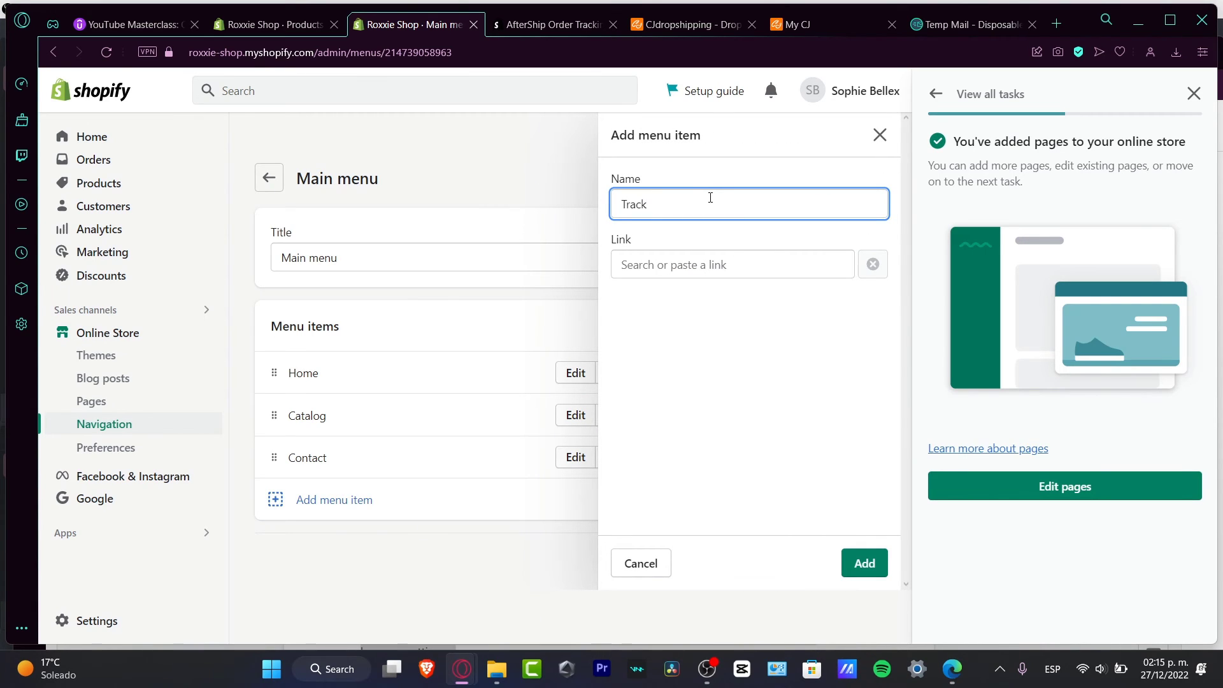
text( your order)
click(695, 267)
text(track)
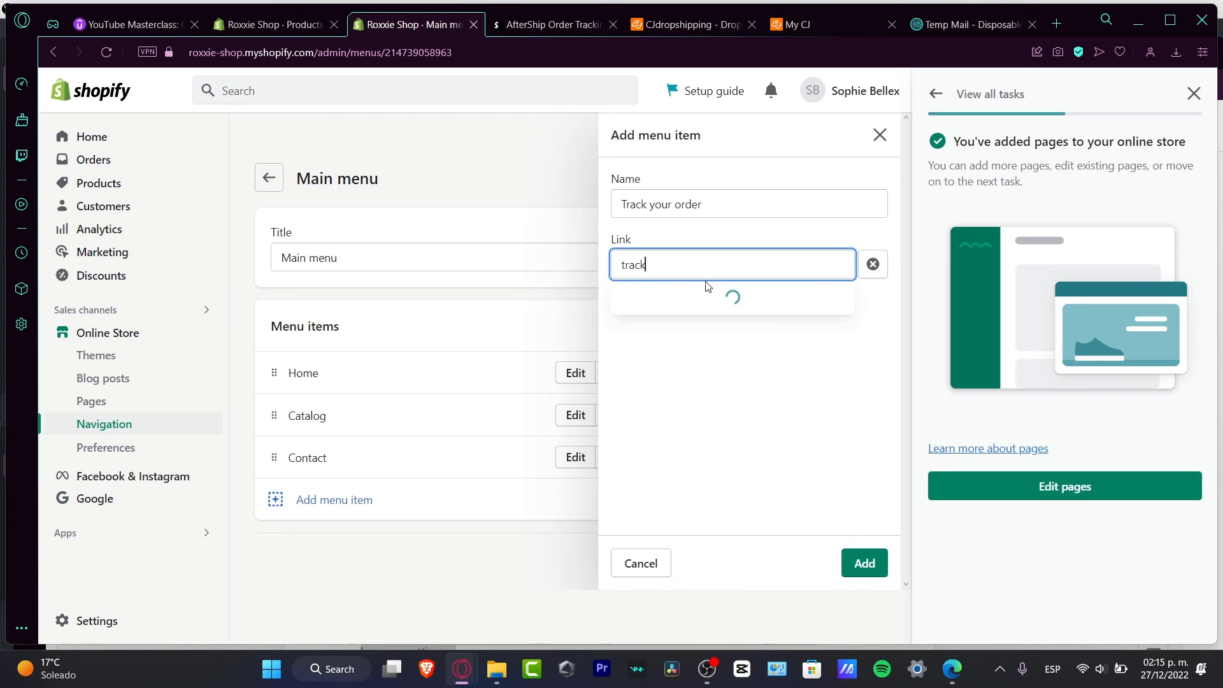
click(728, 331)
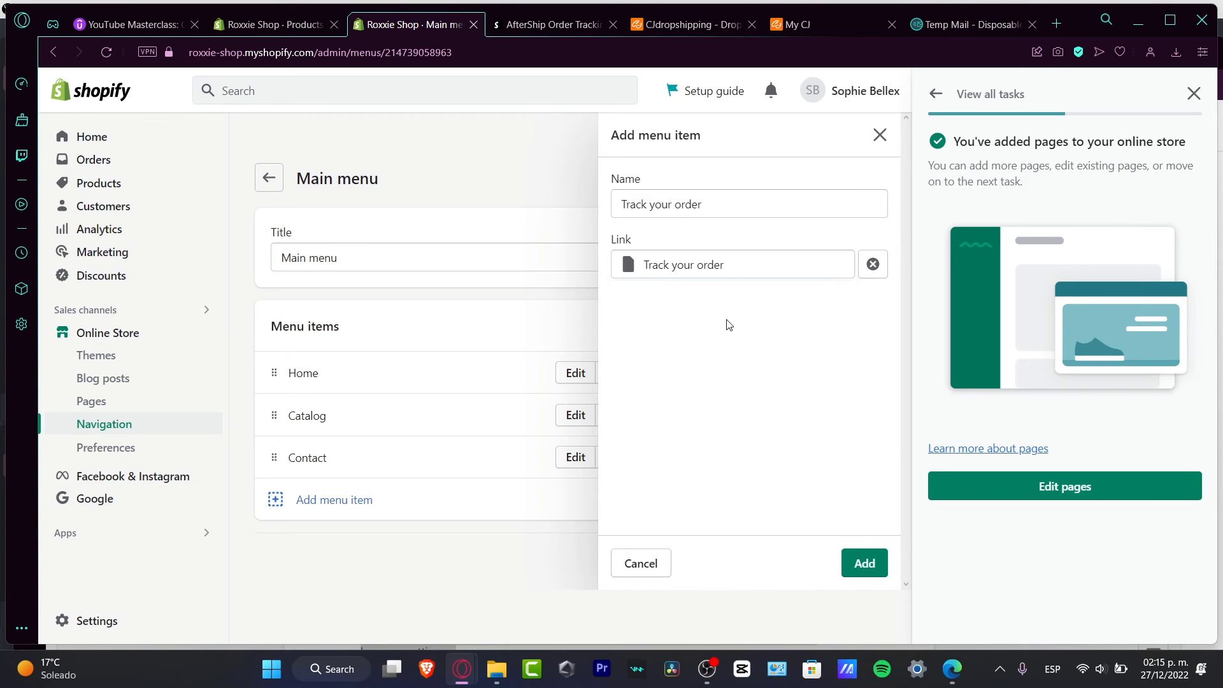
click(865, 563)
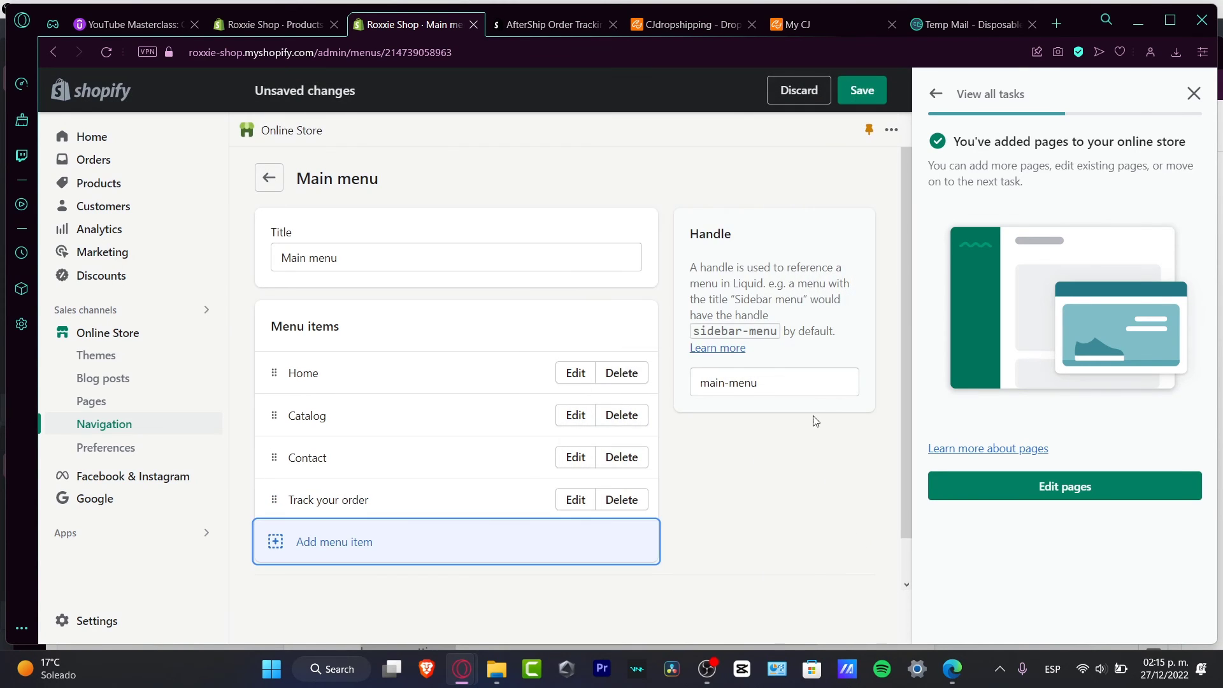
click(862, 90)
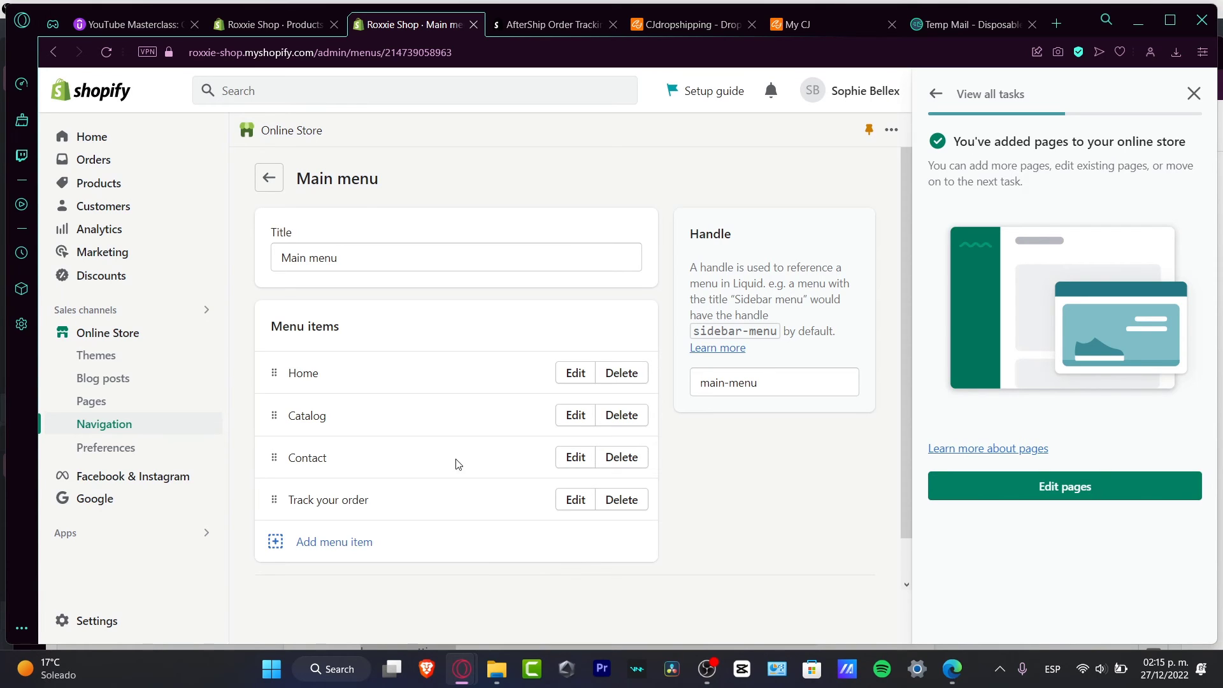
click(139, 335)
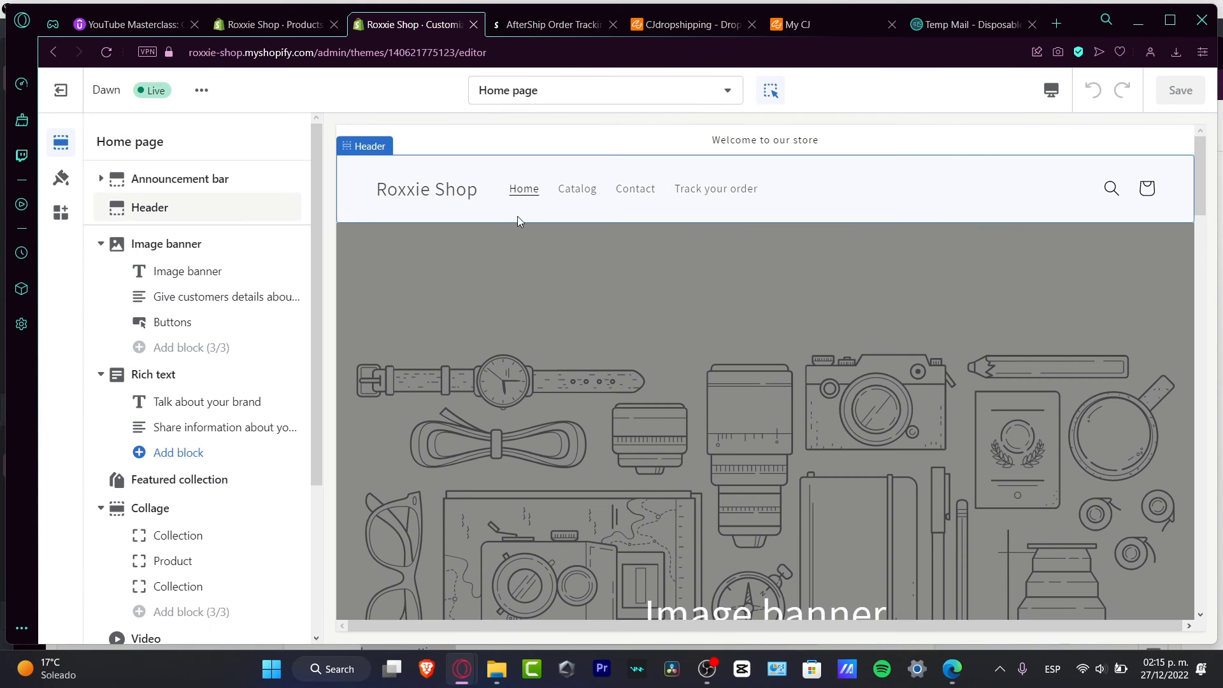
click(719, 197)
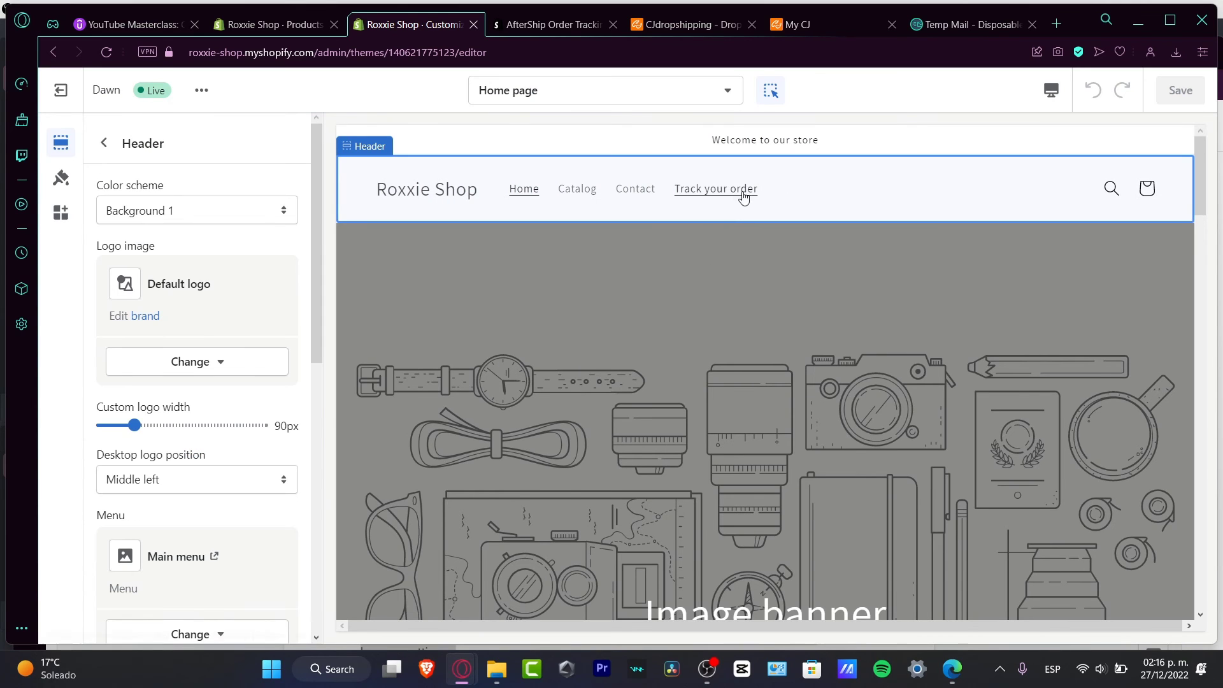
click(736, 191)
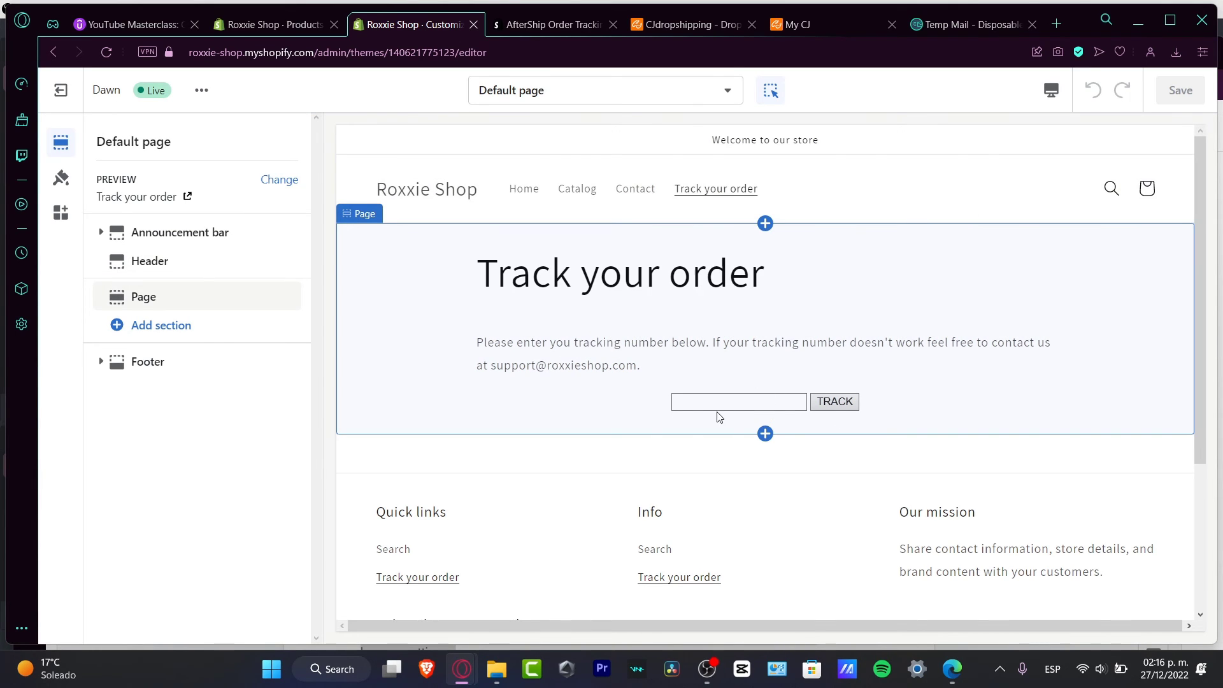
click(752, 400)
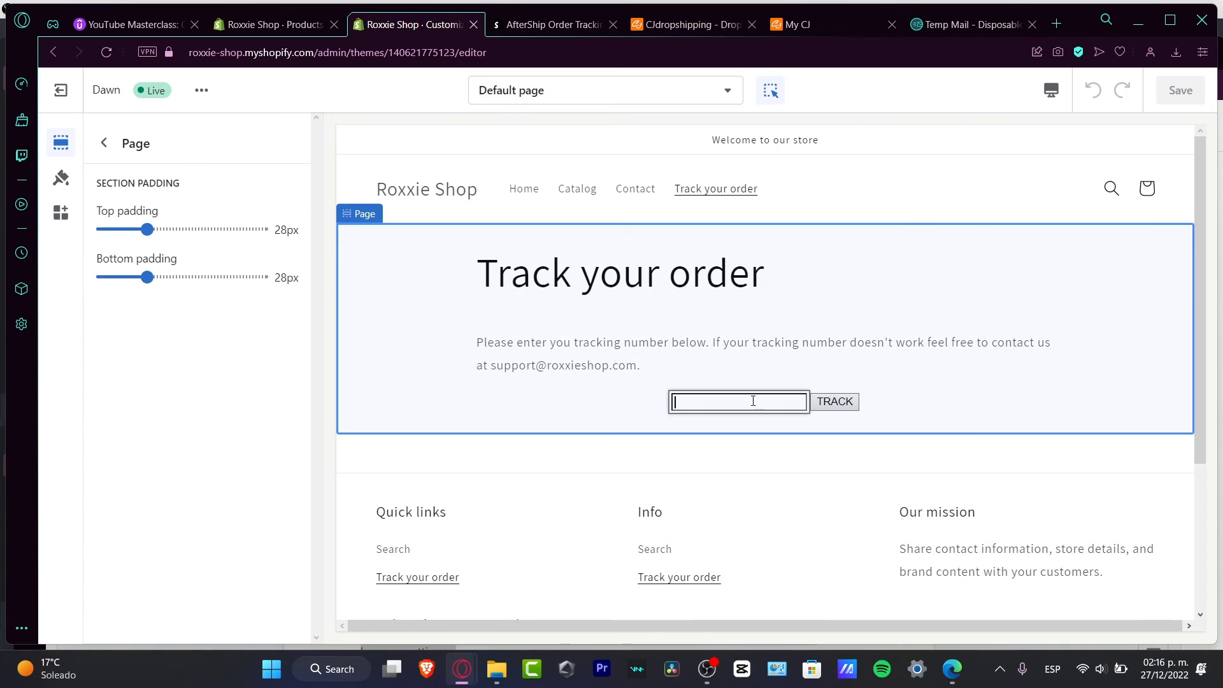
click(844, 401)
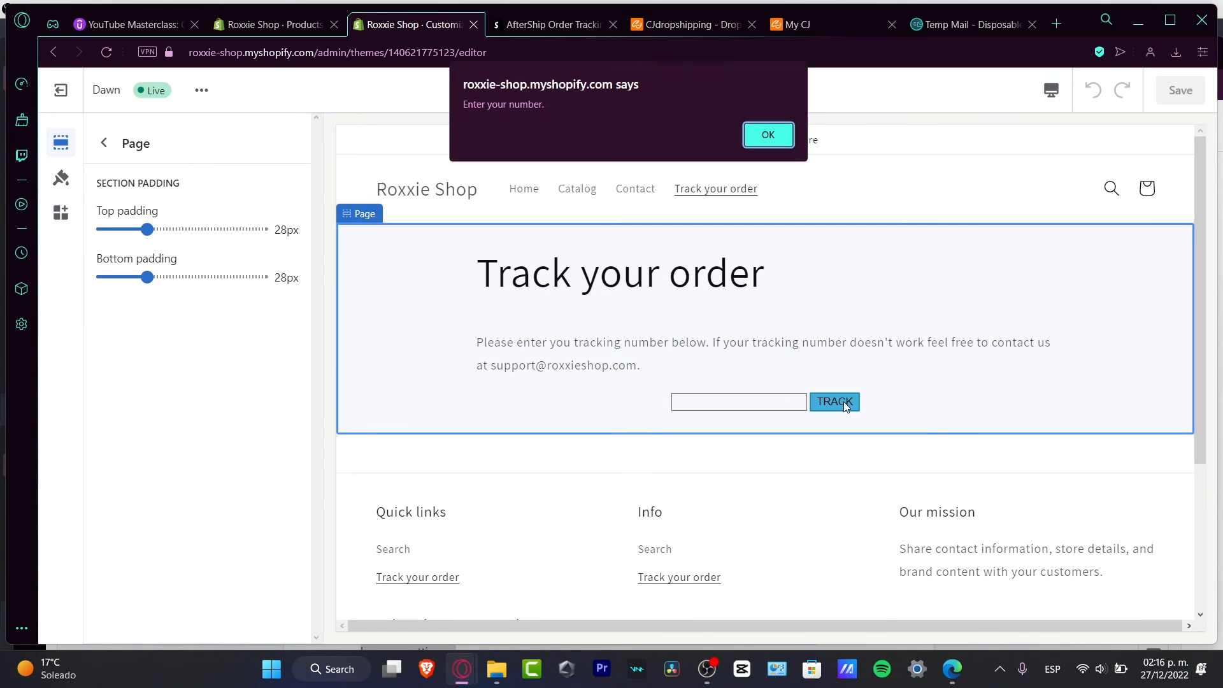
click(771, 138)
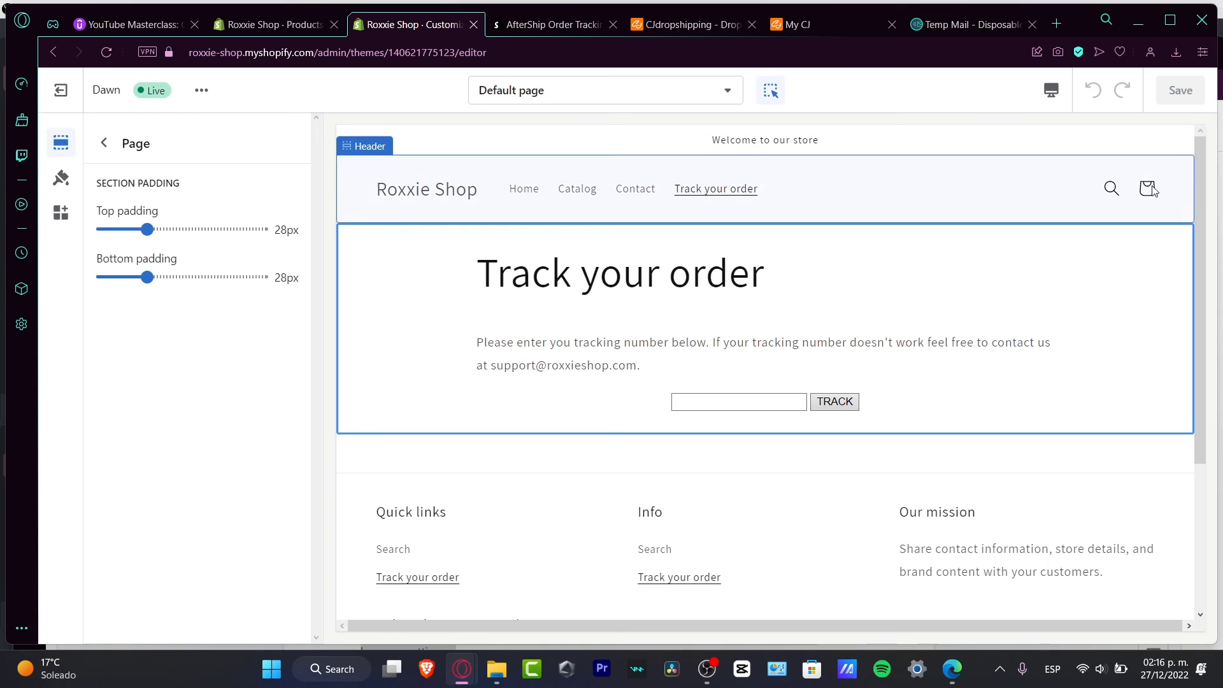
click(202, 91)
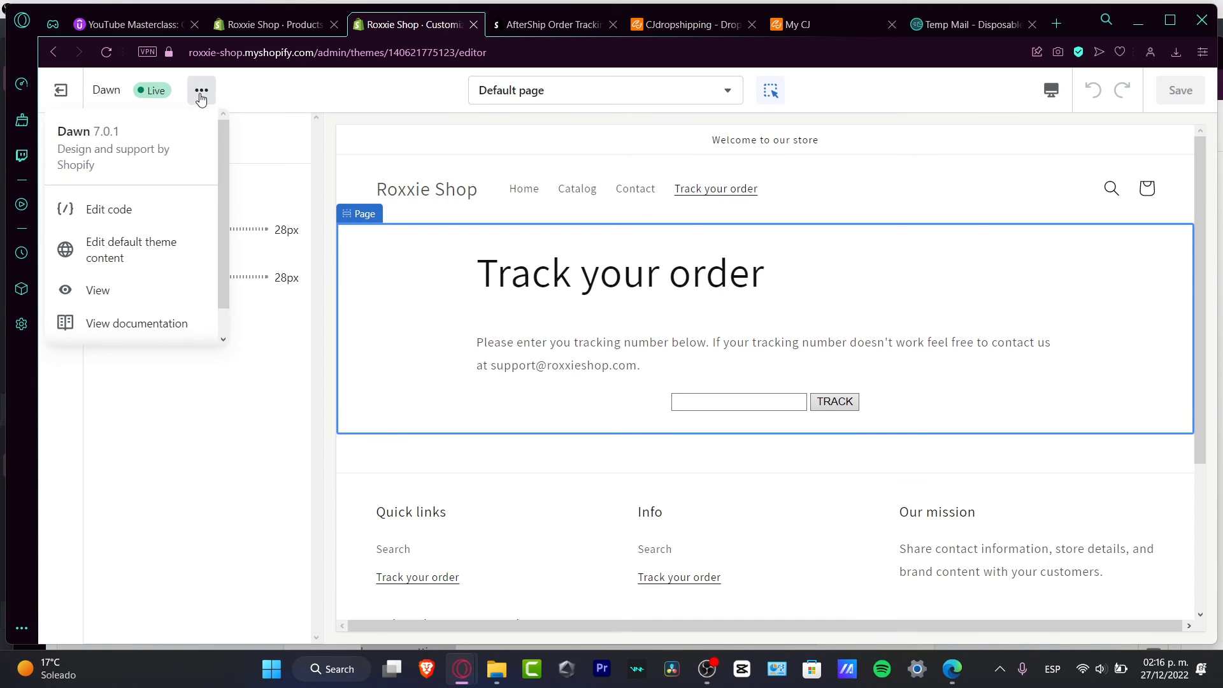
click(60, 90)
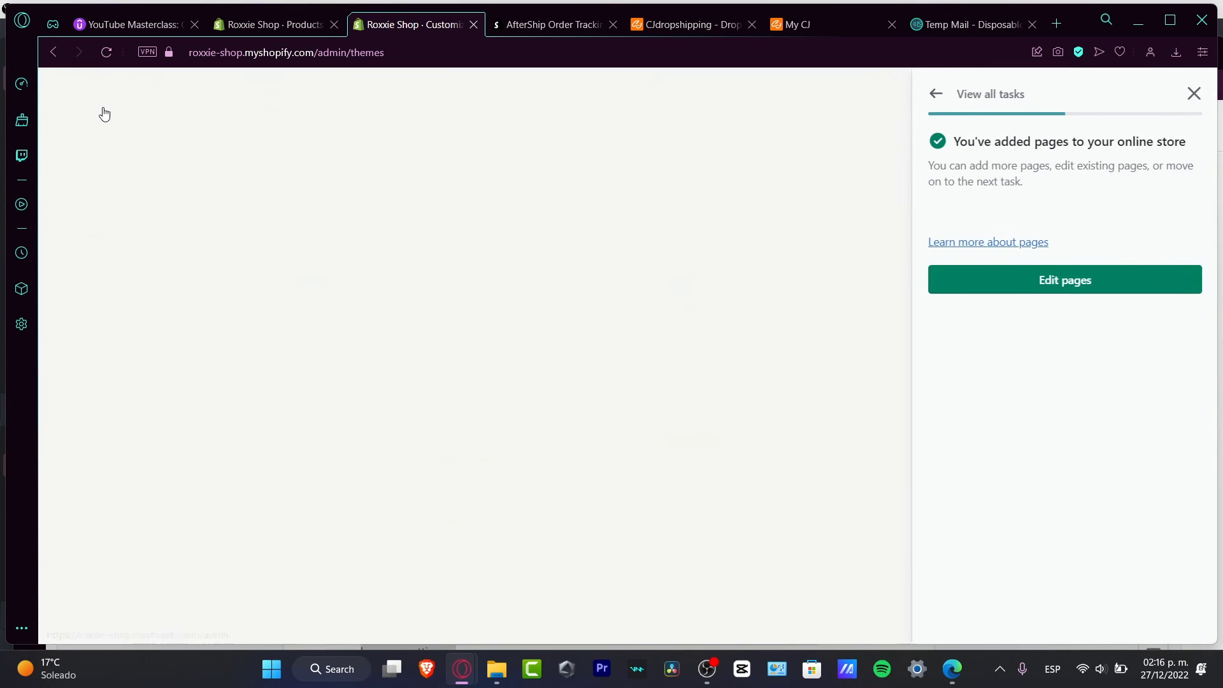
Close the setup guide and view the live store from the current theme's actions menu.
click(1188, 94)
scroll(1092, 322, down, 3)
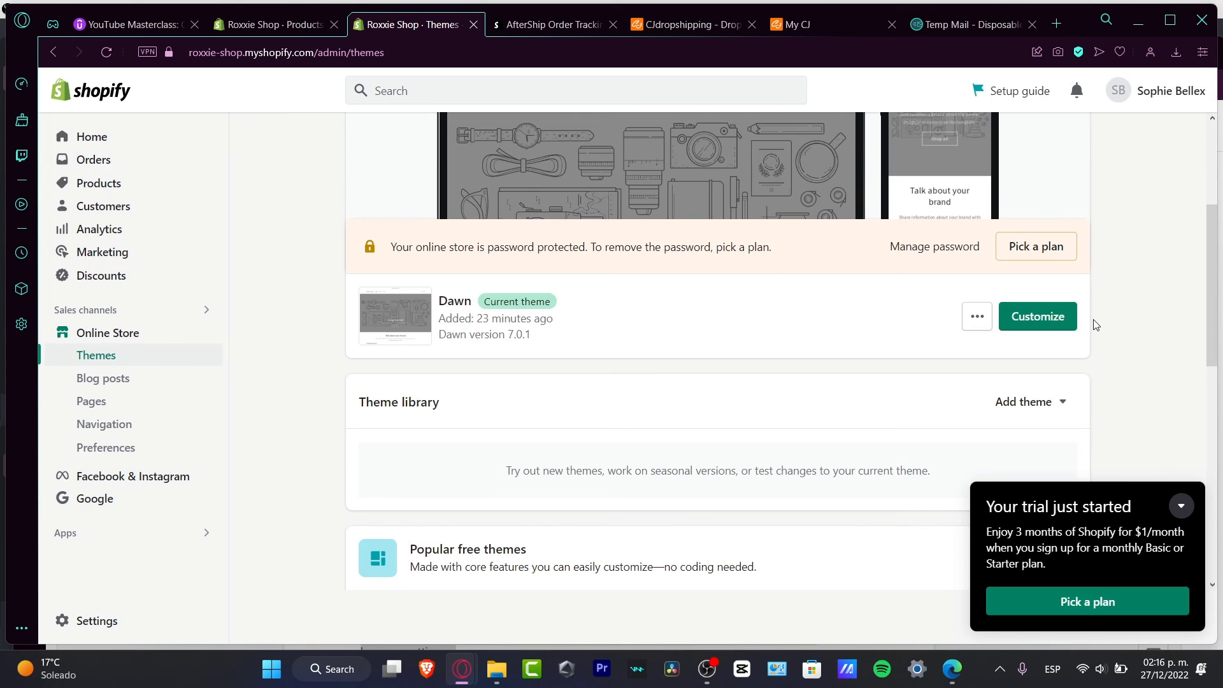
click(988, 323)
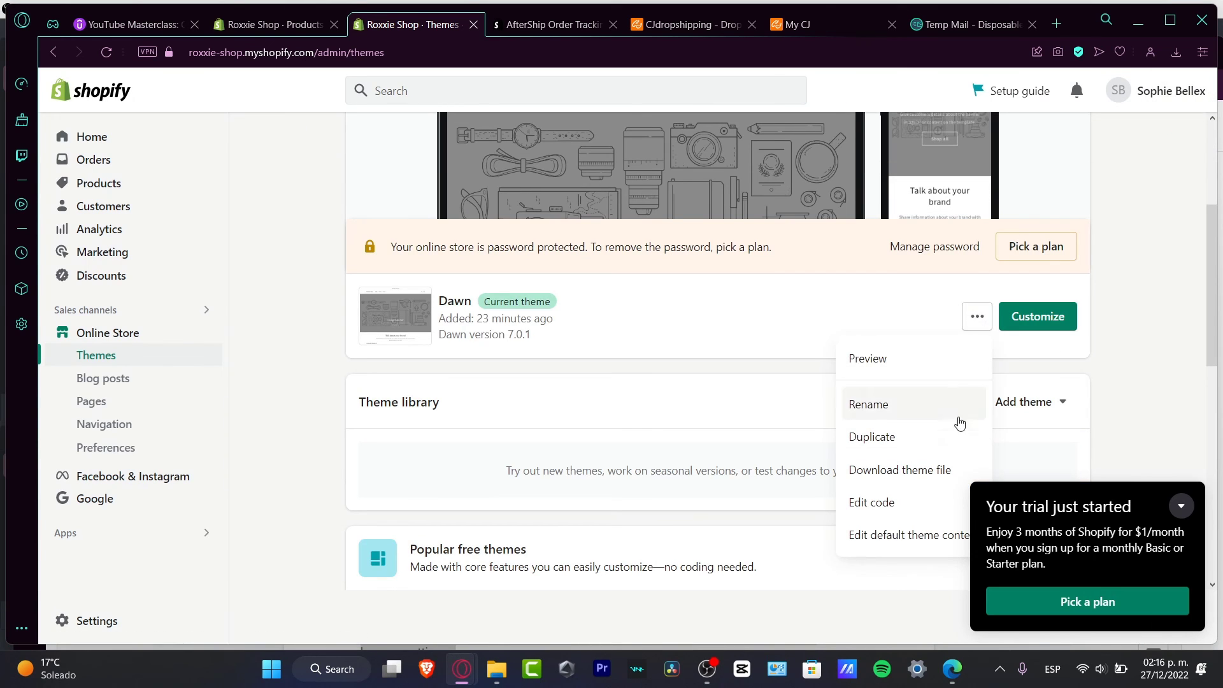
scroll(1112, 432, down, 3)
scroll(1111, 408, up, 5)
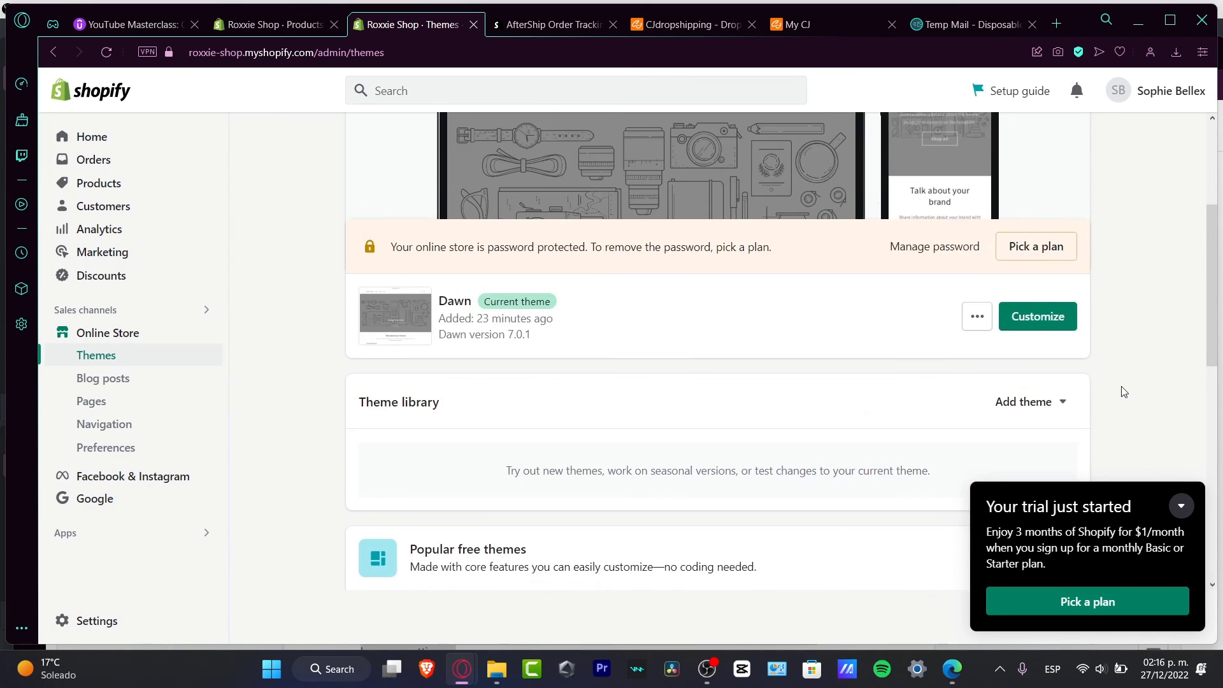
click(1059, 187)
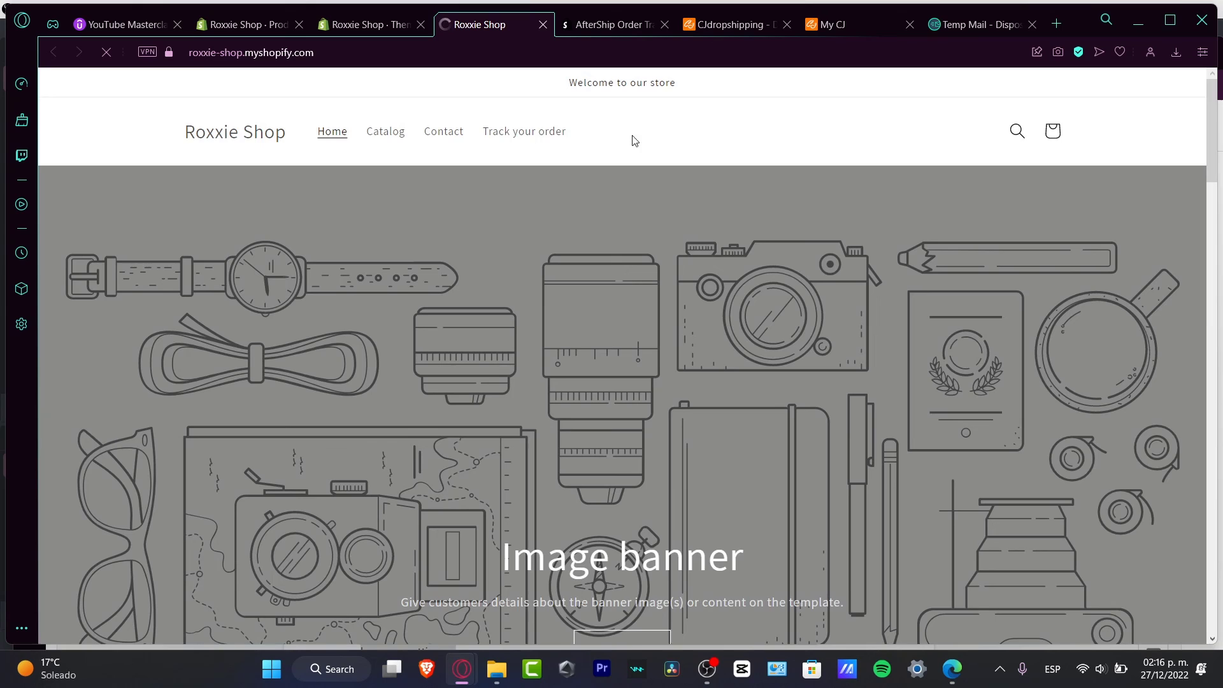
Open the storefront's Track your order page and enter tracking number 234234242.
click(525, 132)
click(626, 342)
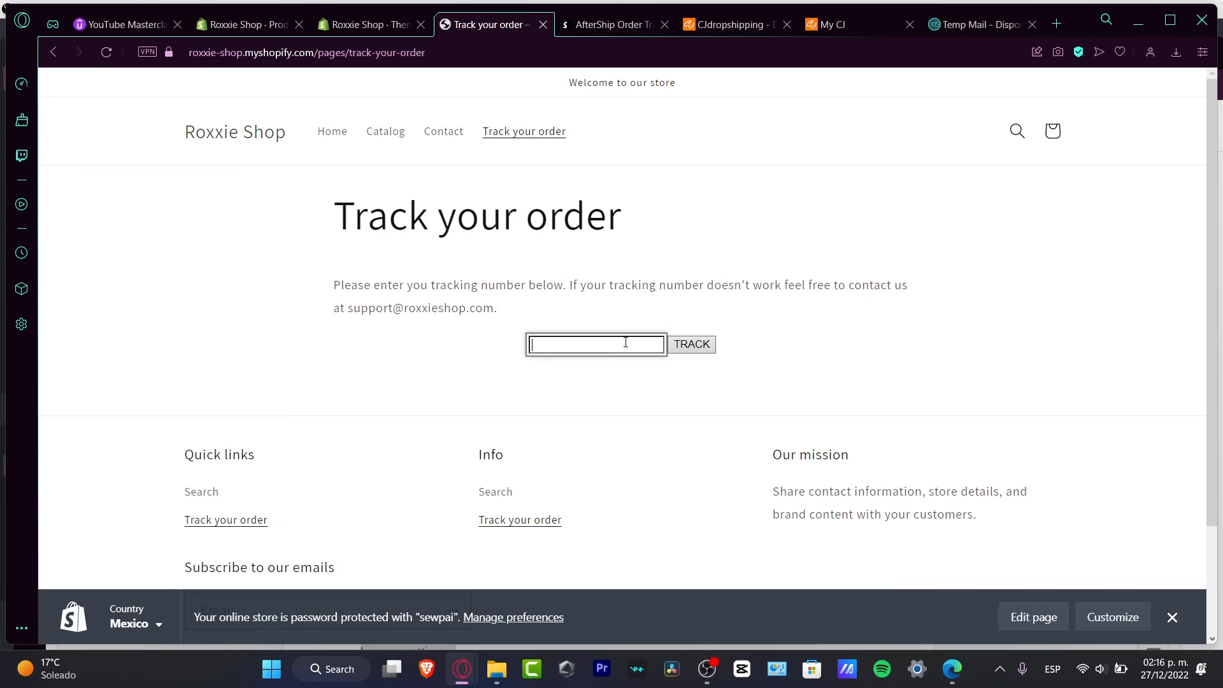
text(234234242)
Glance at the Products and Orders pages in the Shopify admin.
click(367, 24)
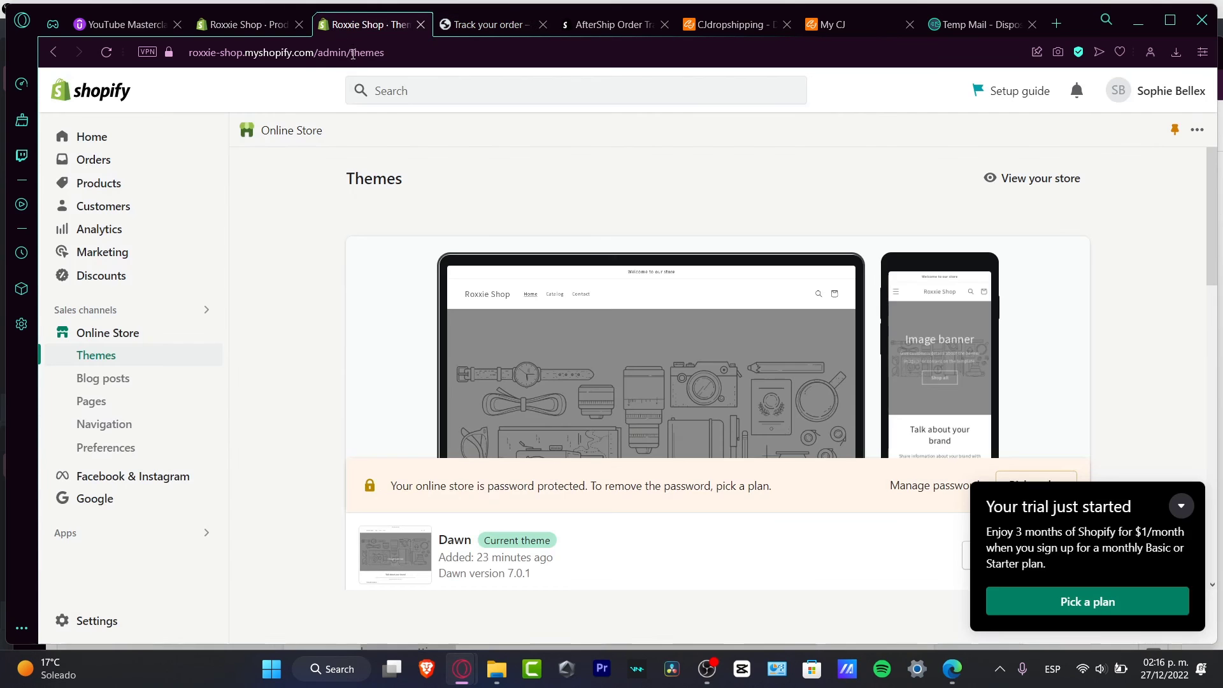
click(135, 189)
click(119, 165)
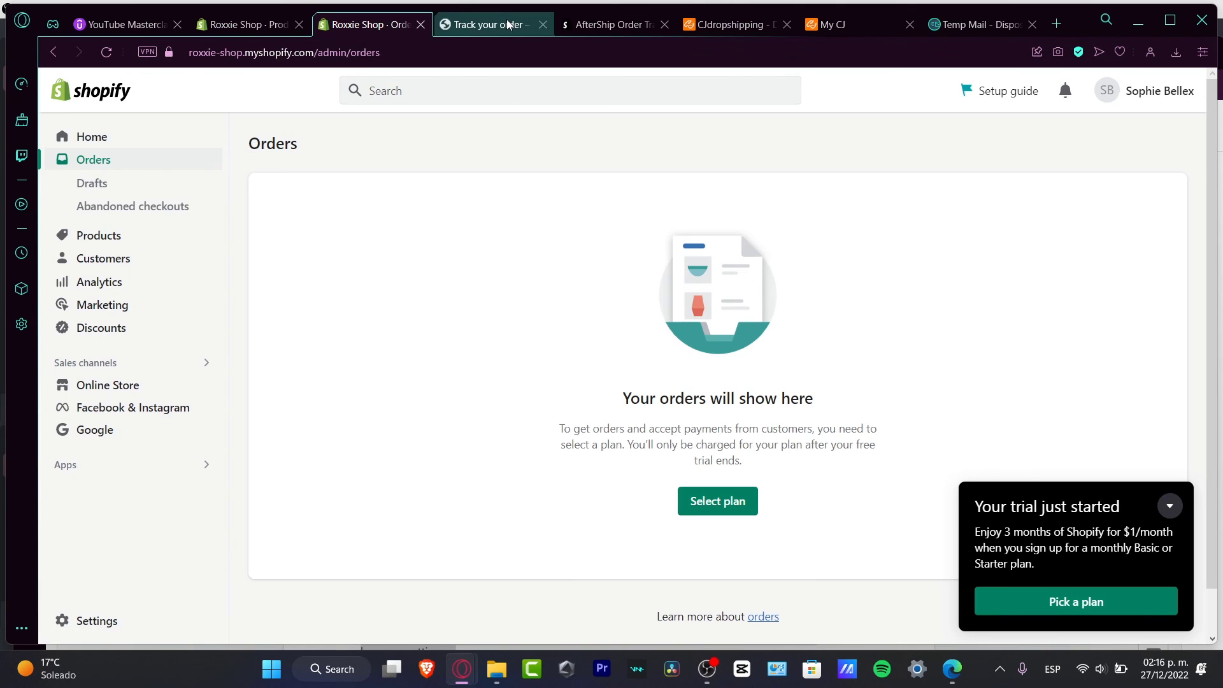
Run the 17TRACK lookup for 234234242 and review the Not Found result.
click(488, 24)
click(683, 349)
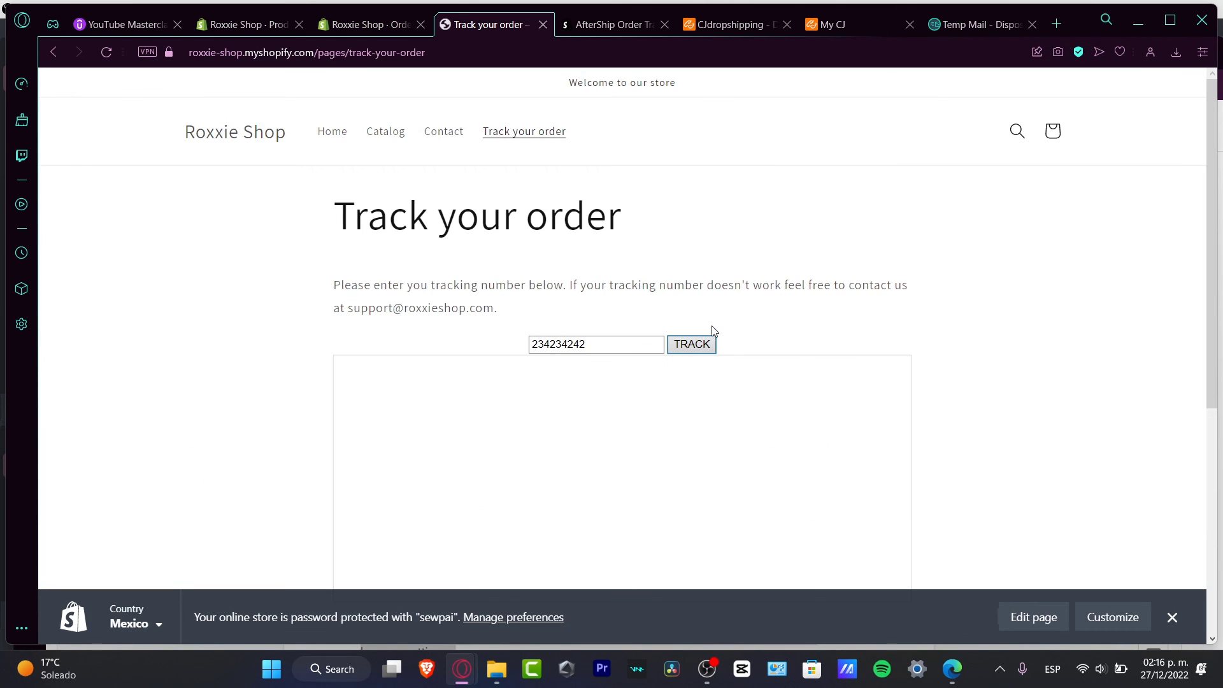
scroll(749, 326, down, 3)
scroll(748, 326, up, 3)
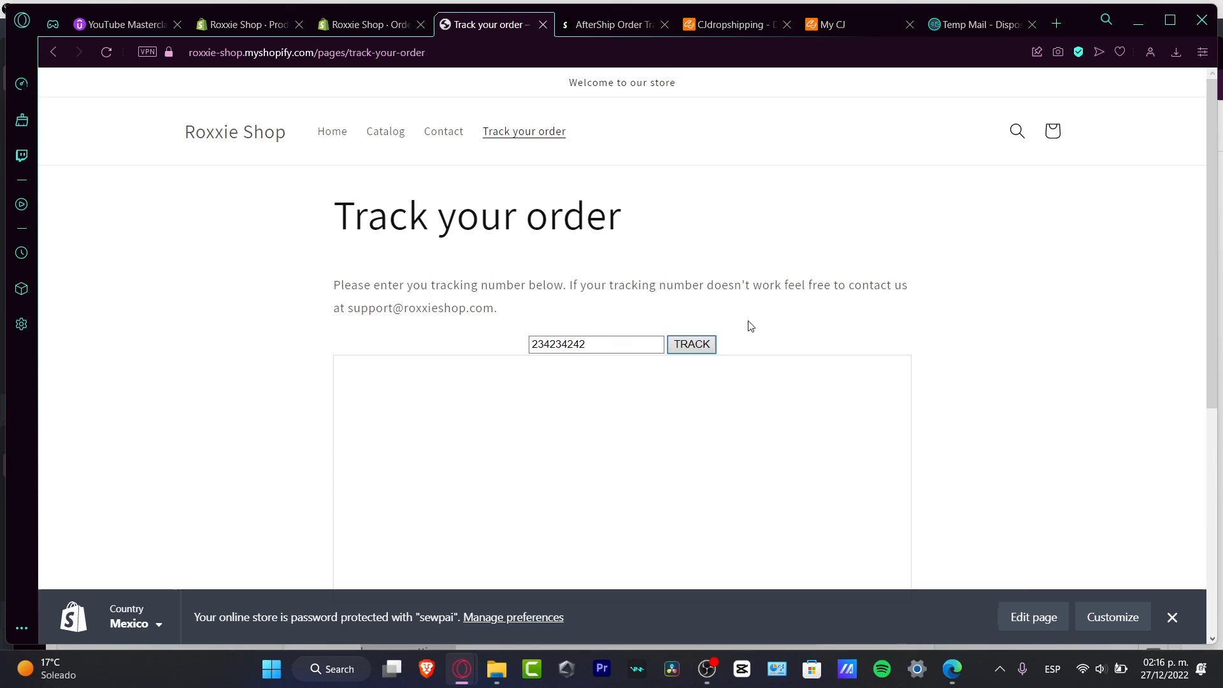
click(689, 348)
scroll(628, 407, down, 3)
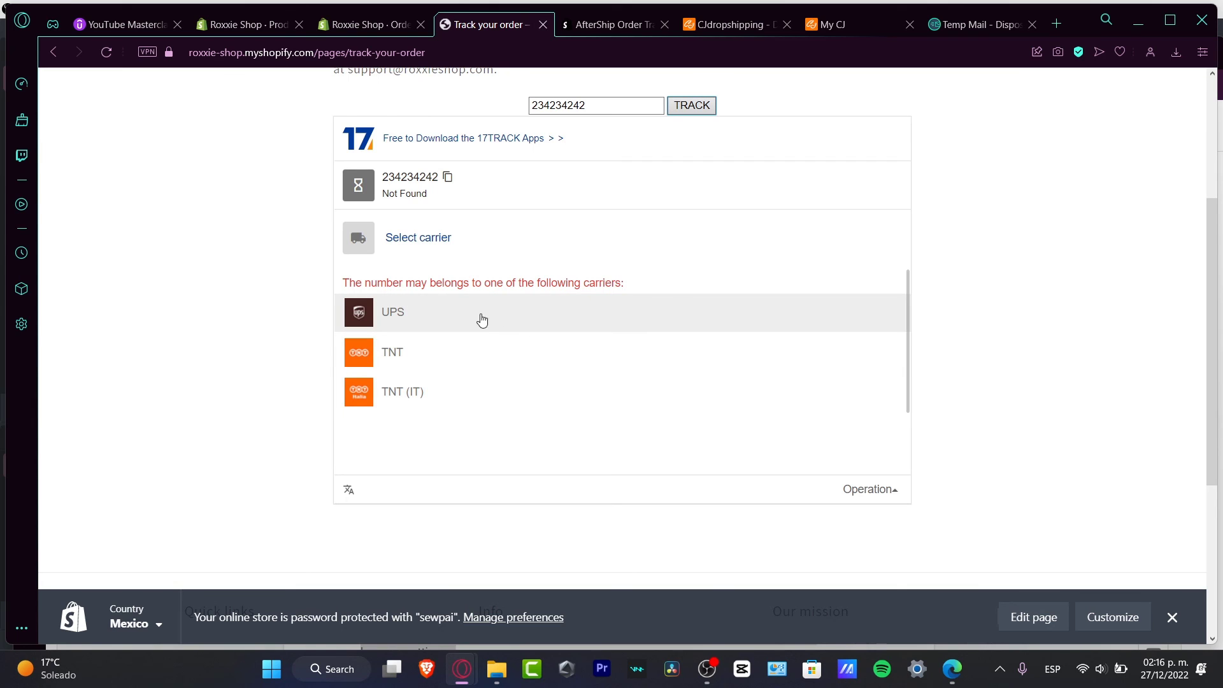
scroll(494, 299, up, 3)
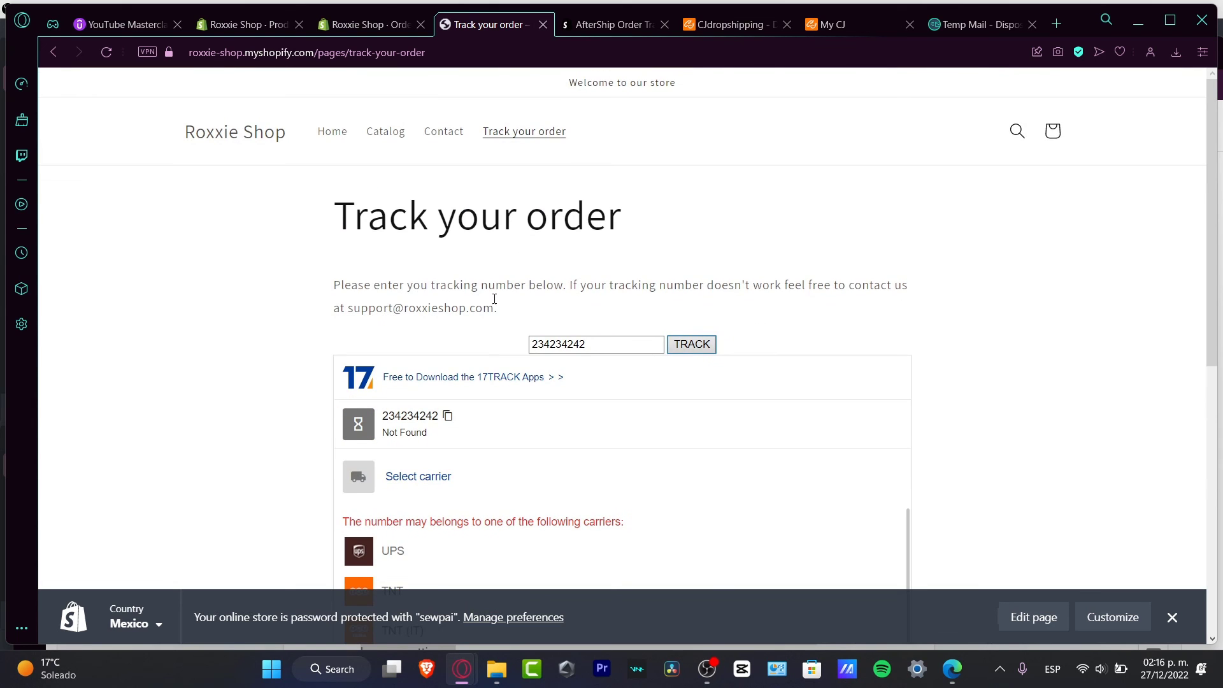